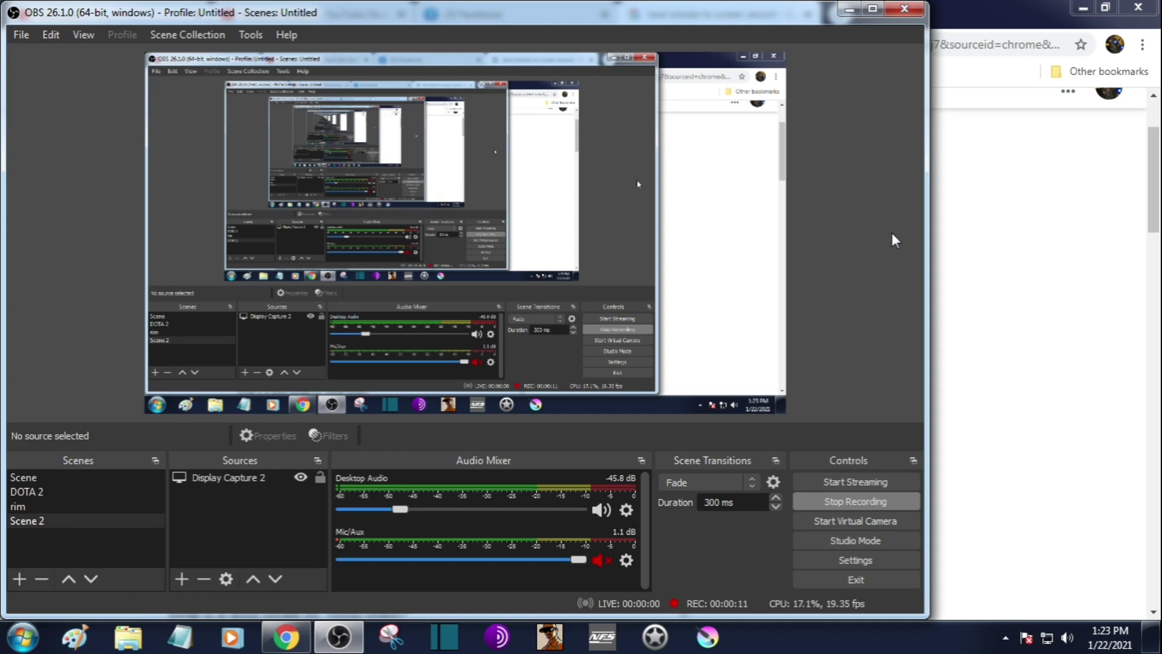
# Step: Bring the Google bitrate results forward, then launch Shotcut from the taskbar
pyautogui.click(957, 280)
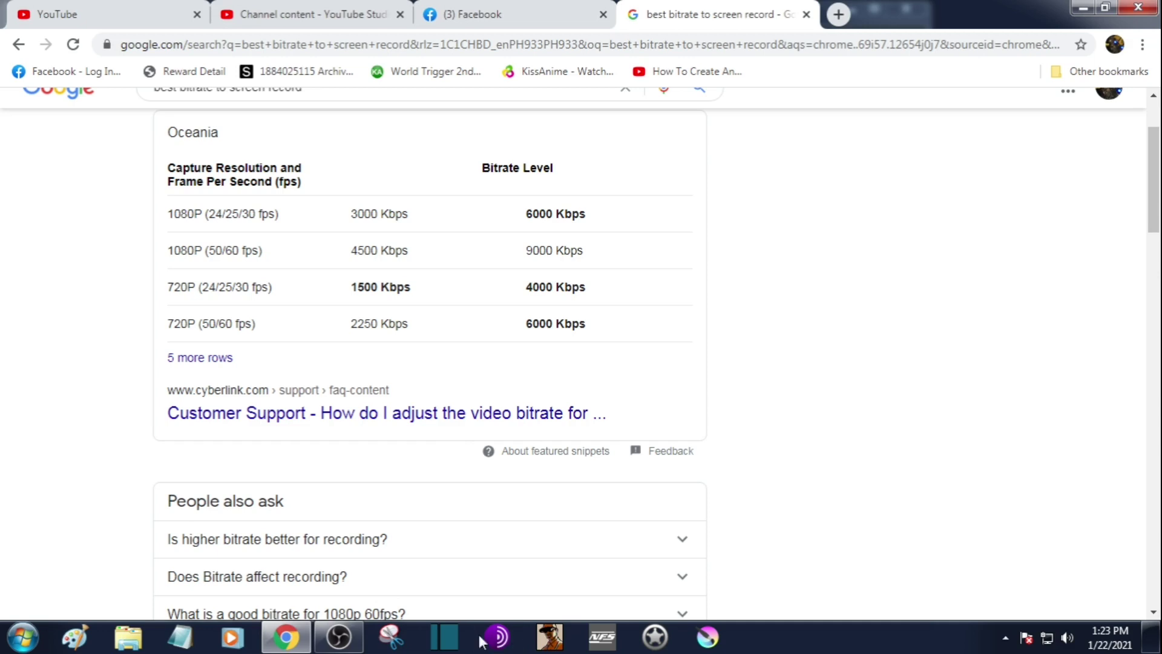
pyautogui.click(448, 642)
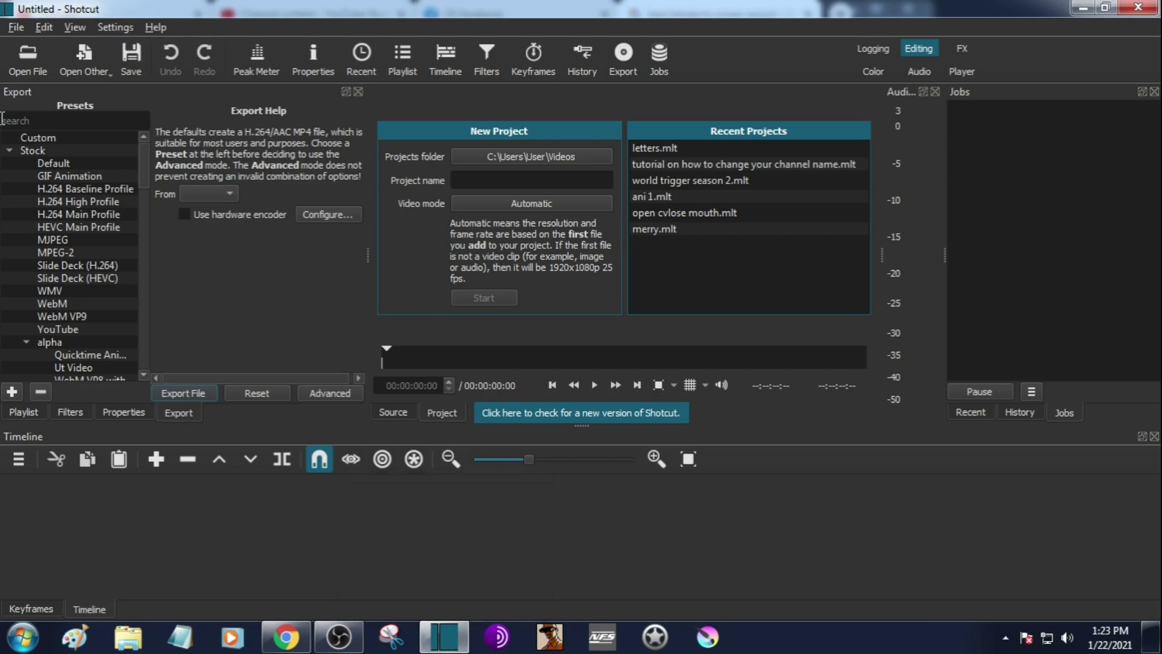
# Step: Dismiss the file browser and add a video track to the timeline
pyautogui.click(28, 56)
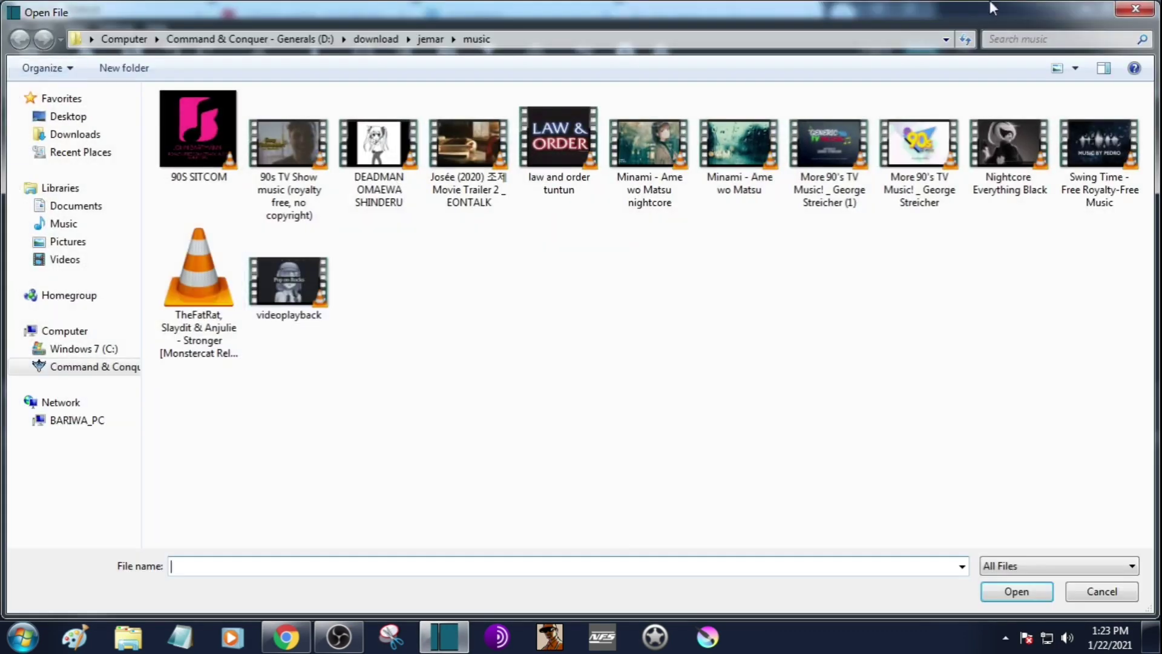
pyautogui.click(1133, 9)
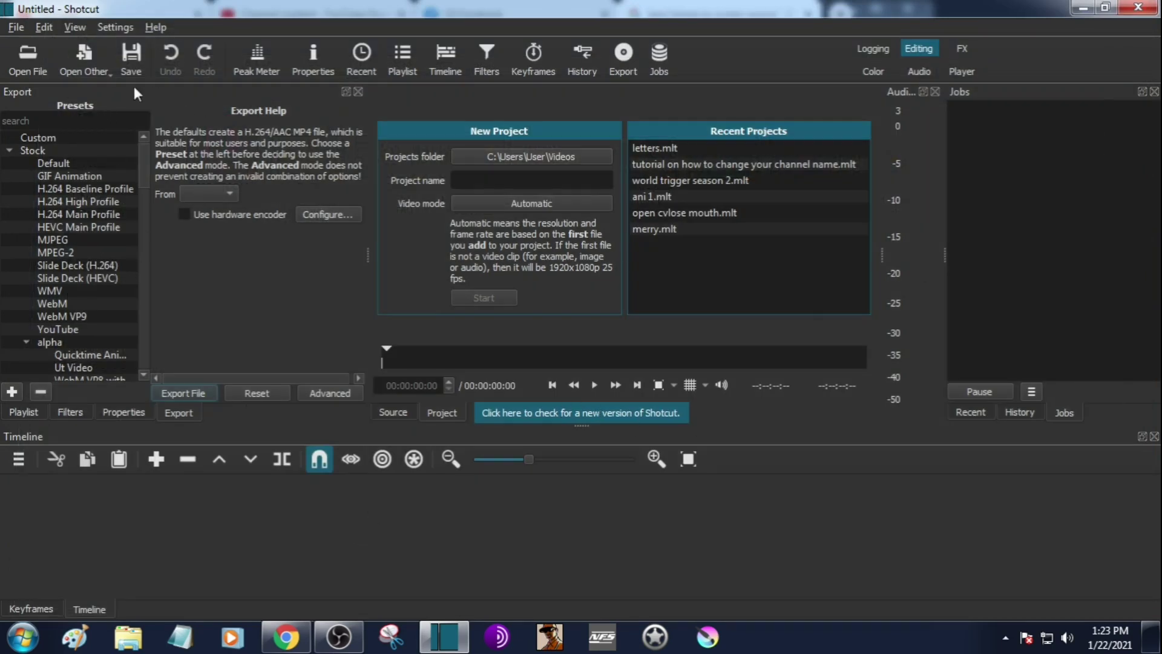
pyautogui.rightClick(20, 563)
pyautogui.moveTo(63, 483)
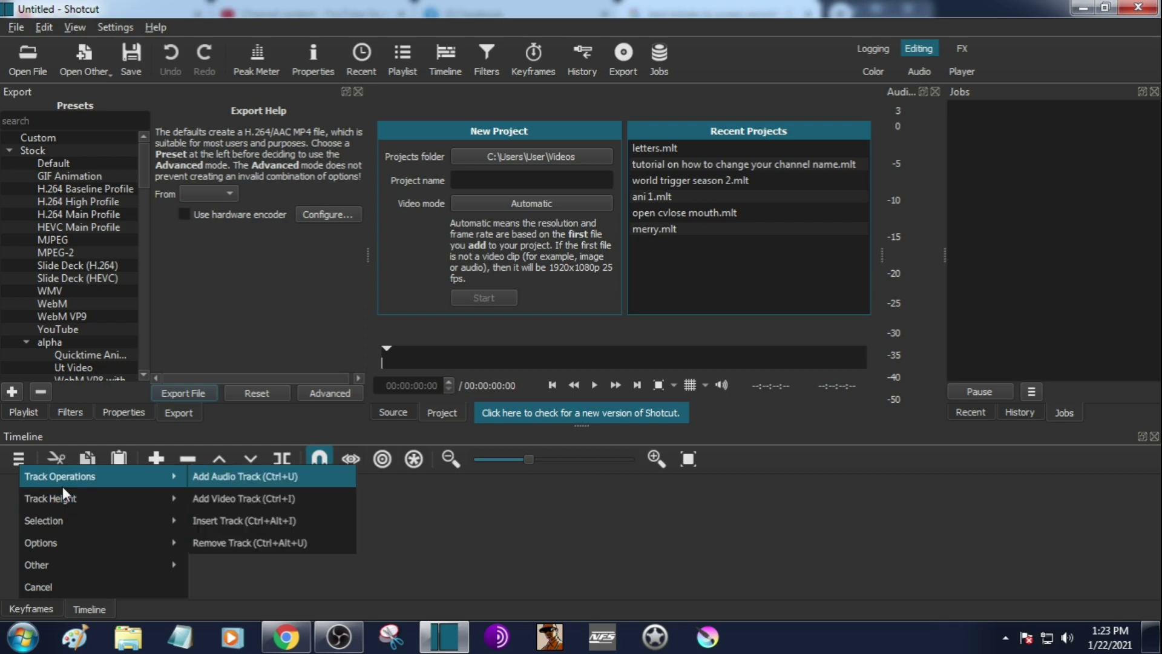
pyautogui.click(273, 499)
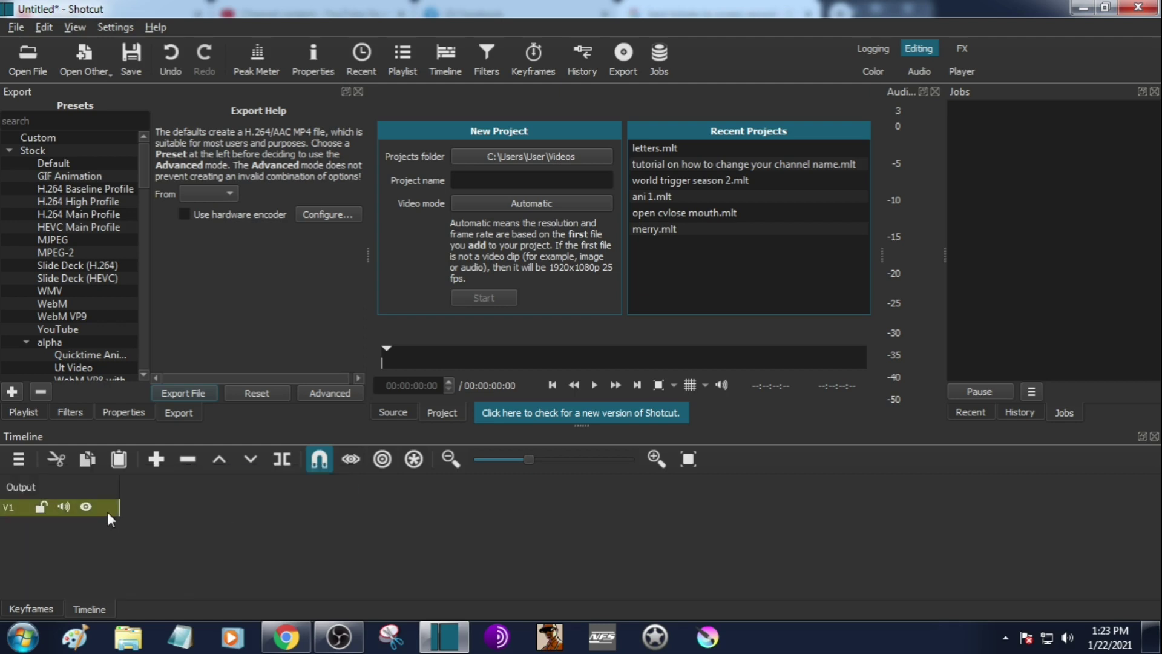
# Step: Create an opaque black (#FF000000) colour clip and place it on track V1
pyautogui.click(82, 67)
pyautogui.click(114, 92)
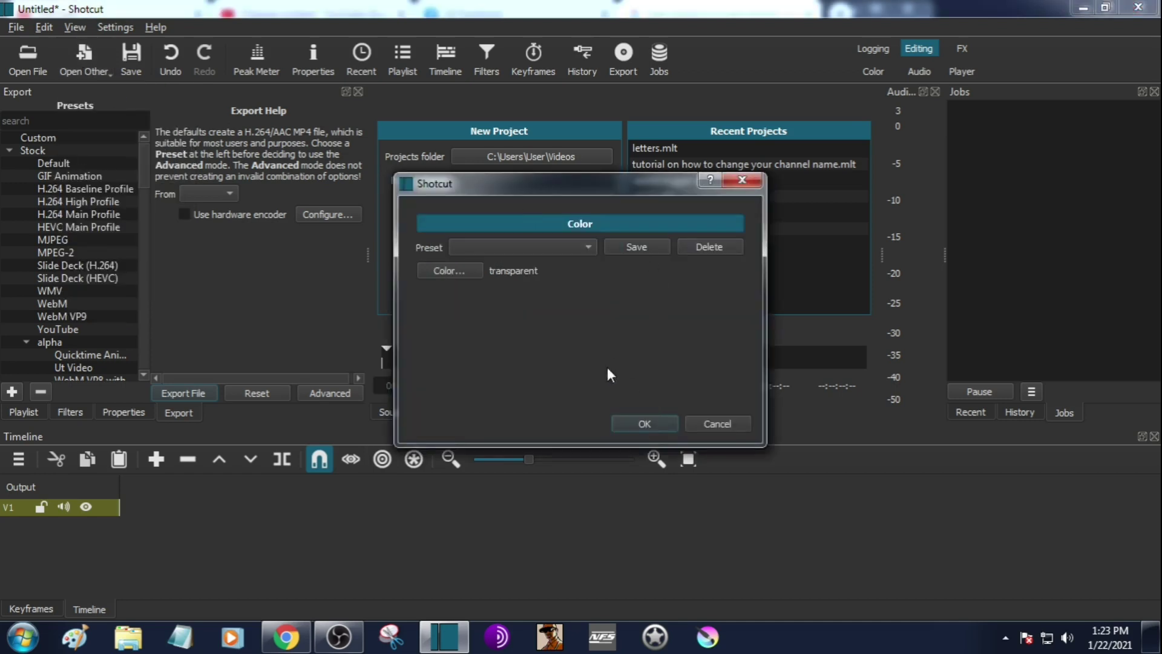
pyautogui.click(456, 276)
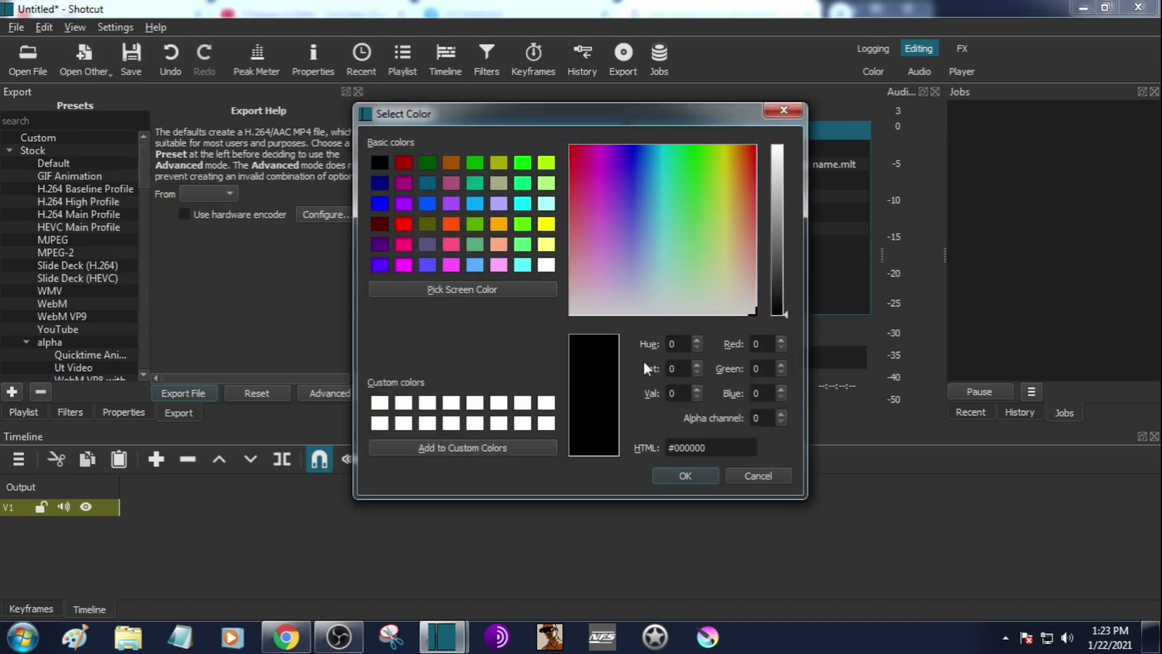
pyautogui.click(690, 477)
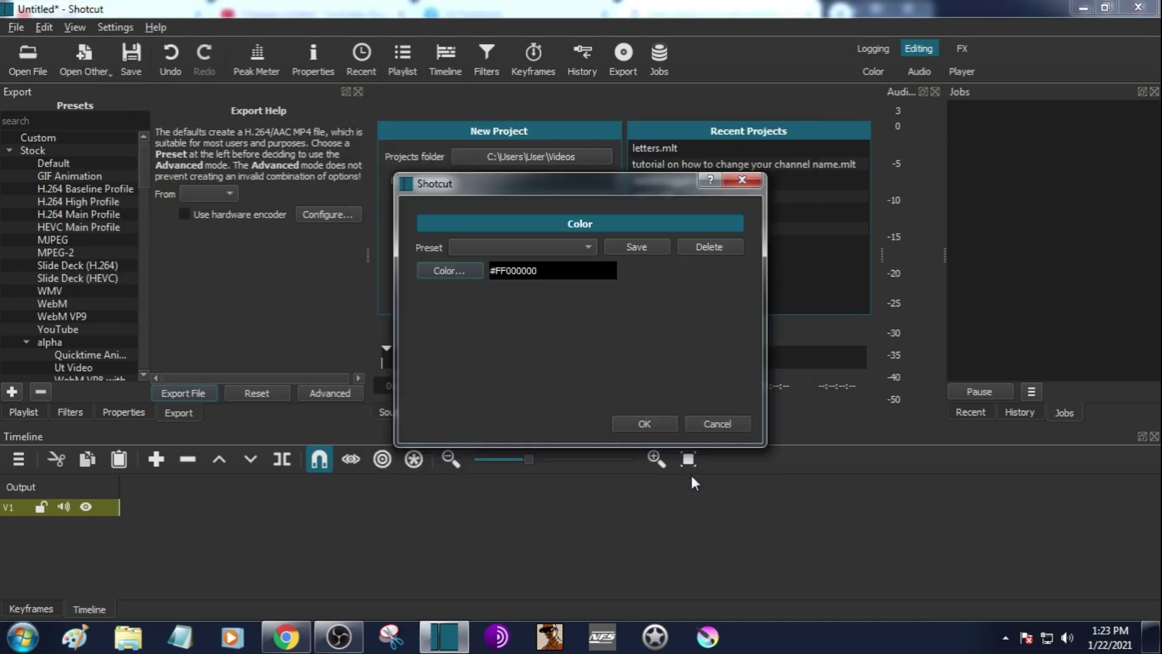
pyautogui.click(645, 419)
pyautogui.moveTo(561, 273); pyautogui.dragTo(187, 516)
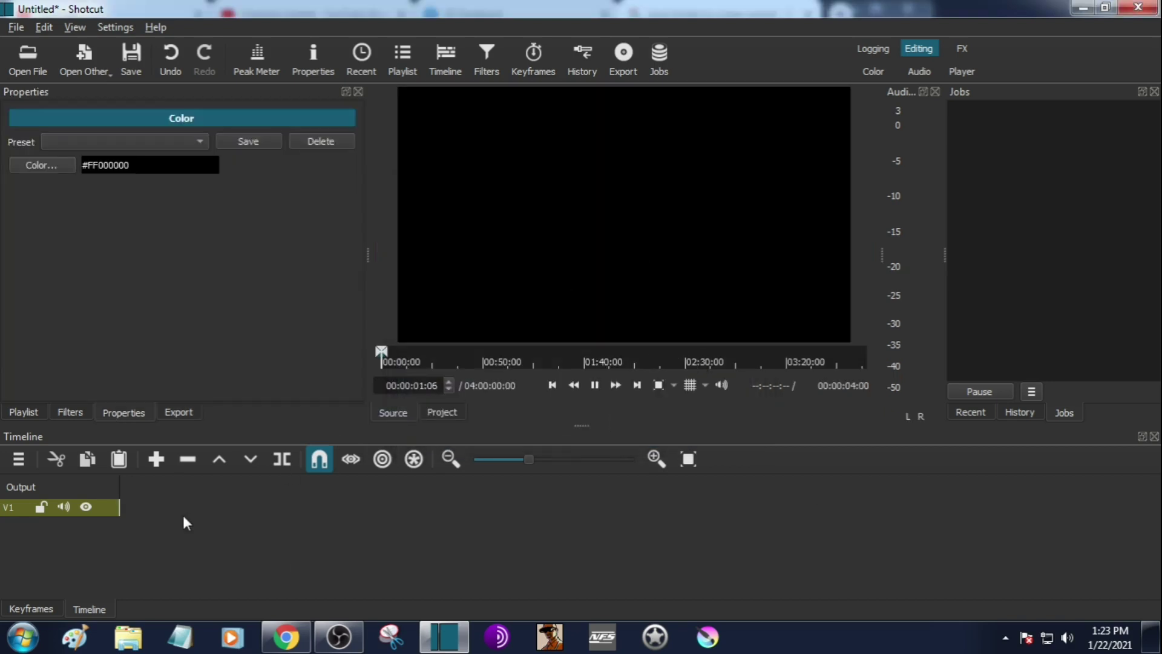
# Step: Lengthen the black clip to end at 00:00:21:04
pyautogui.rightClick(173, 508)
pyautogui.press('Escape')
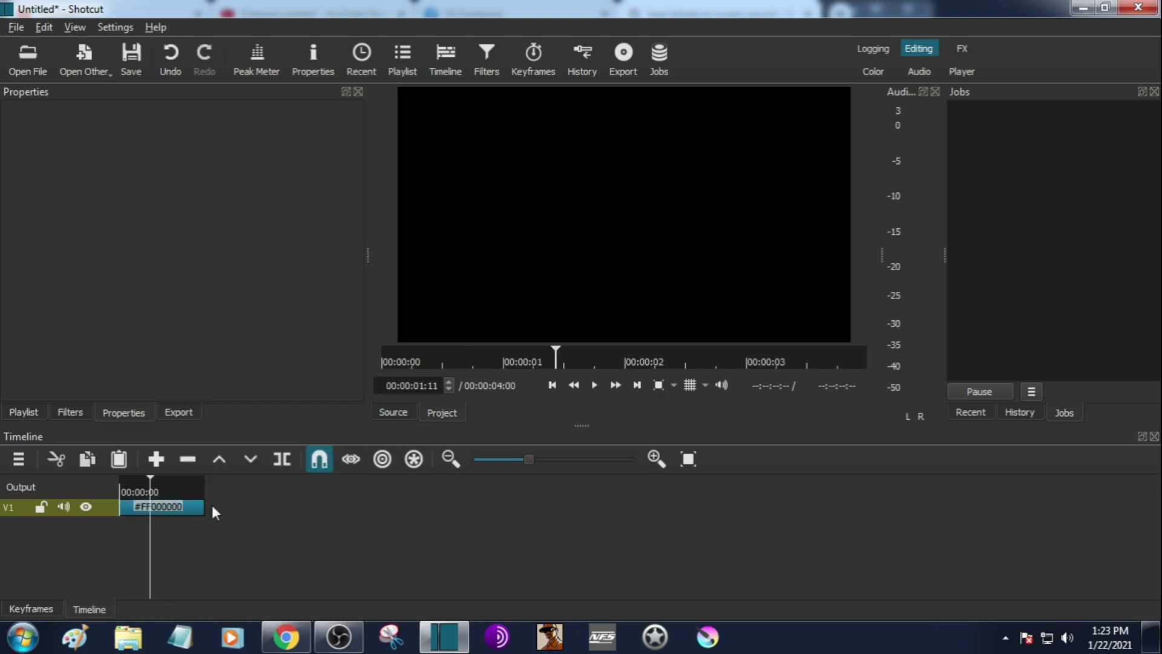
pyautogui.moveTo(203, 508); pyautogui.dragTo(585, 489)
# Step: Add an audio track and drop DEADMAN OMAEWA SHINDERU.mp4 onto A1
pyautogui.rightClick(65, 532)
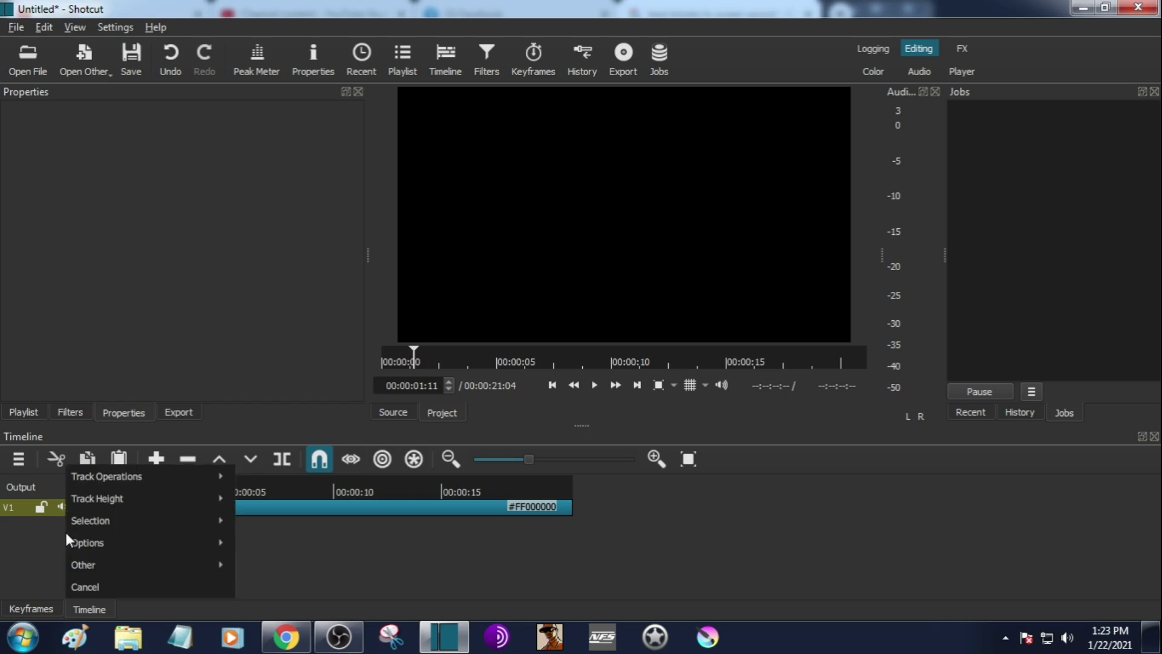
pyautogui.moveTo(181, 498)
pyautogui.moveTo(148, 483)
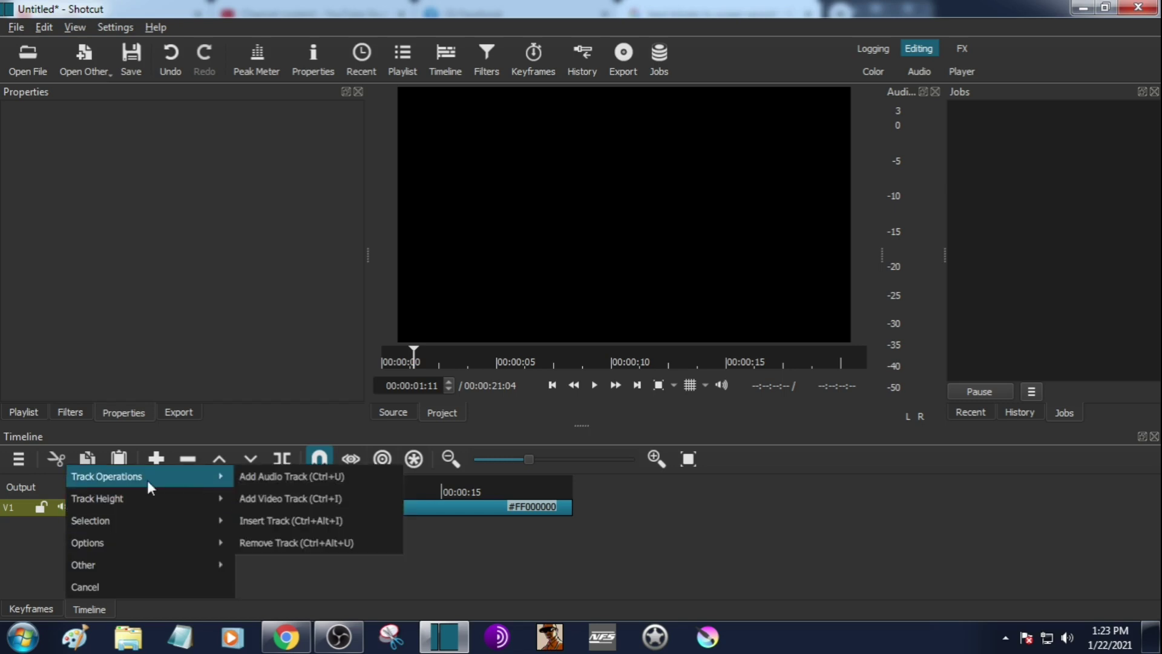
pyautogui.click(254, 478)
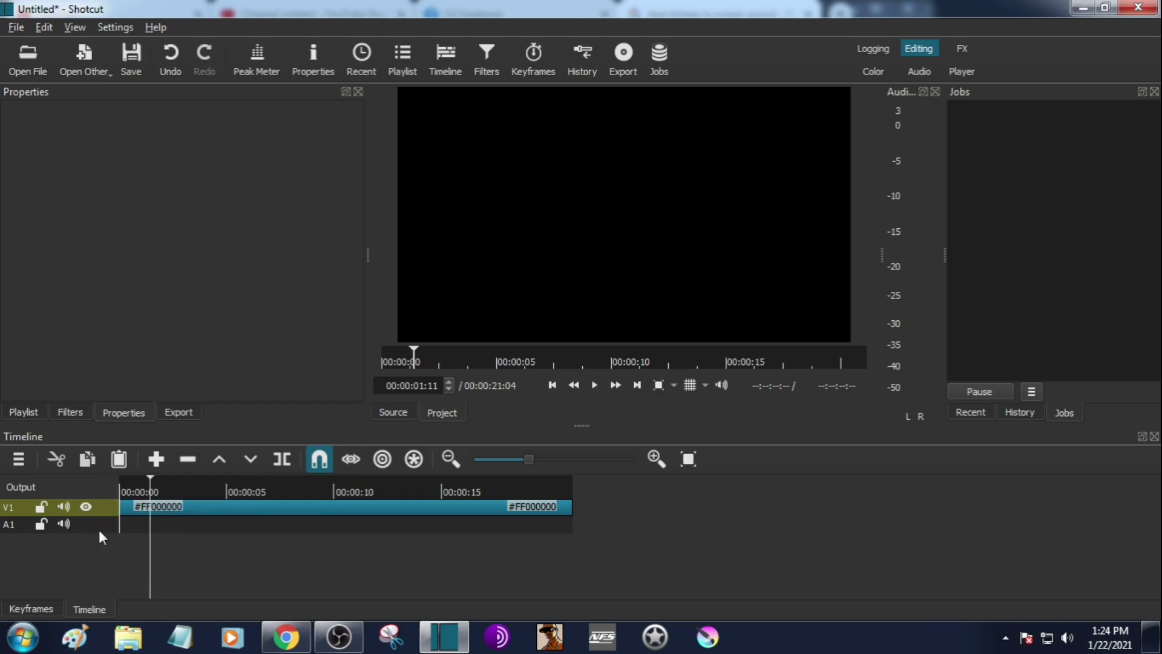
pyautogui.click(13, 60)
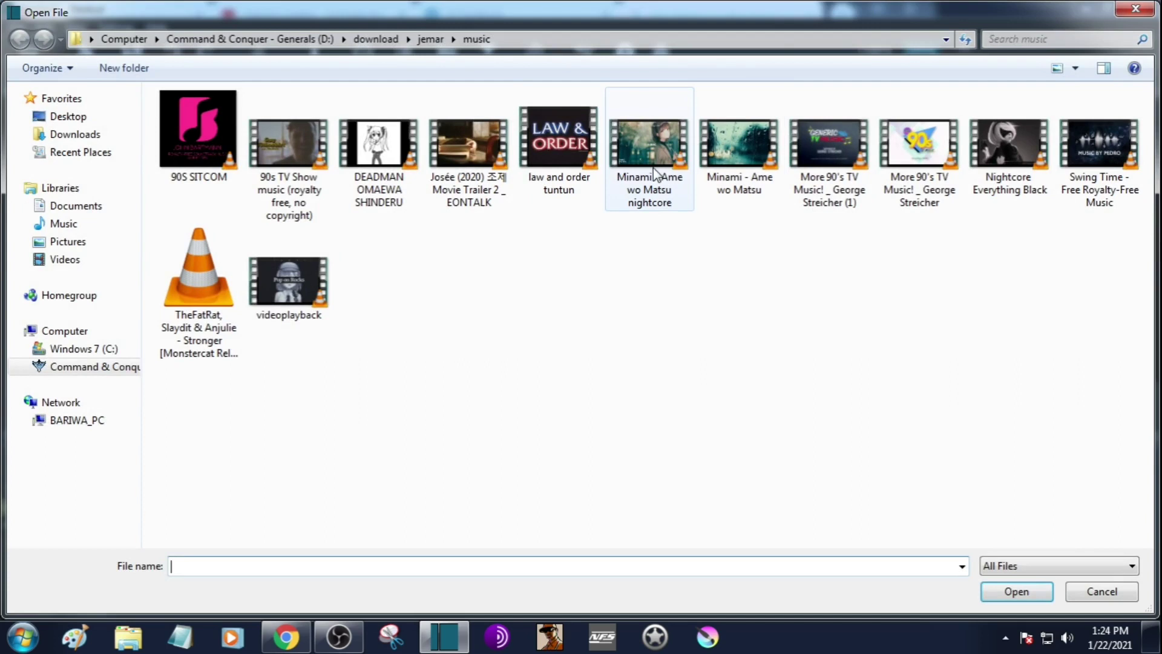
pyautogui.doubleClick(368, 186)
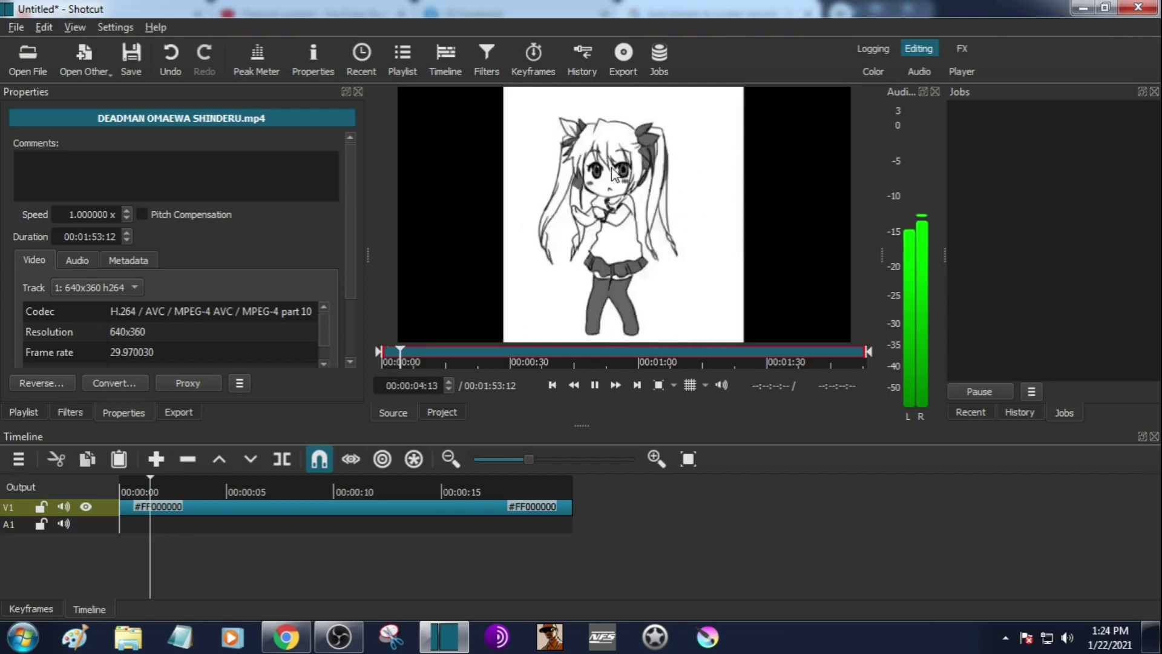
pyautogui.moveTo(609, 175); pyautogui.dragTo(292, 528)
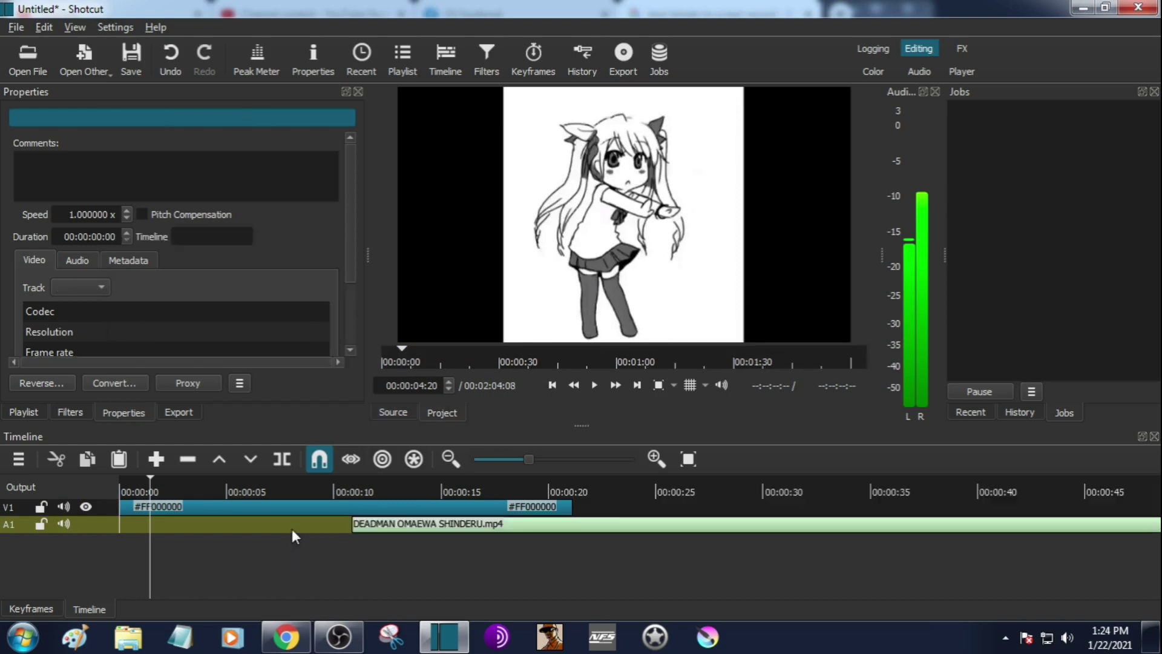
# Step: Remove the leading gap and cut away the first 20 seconds of the audio
pyautogui.rightClick(290, 526)
pyautogui.click(325, 502)
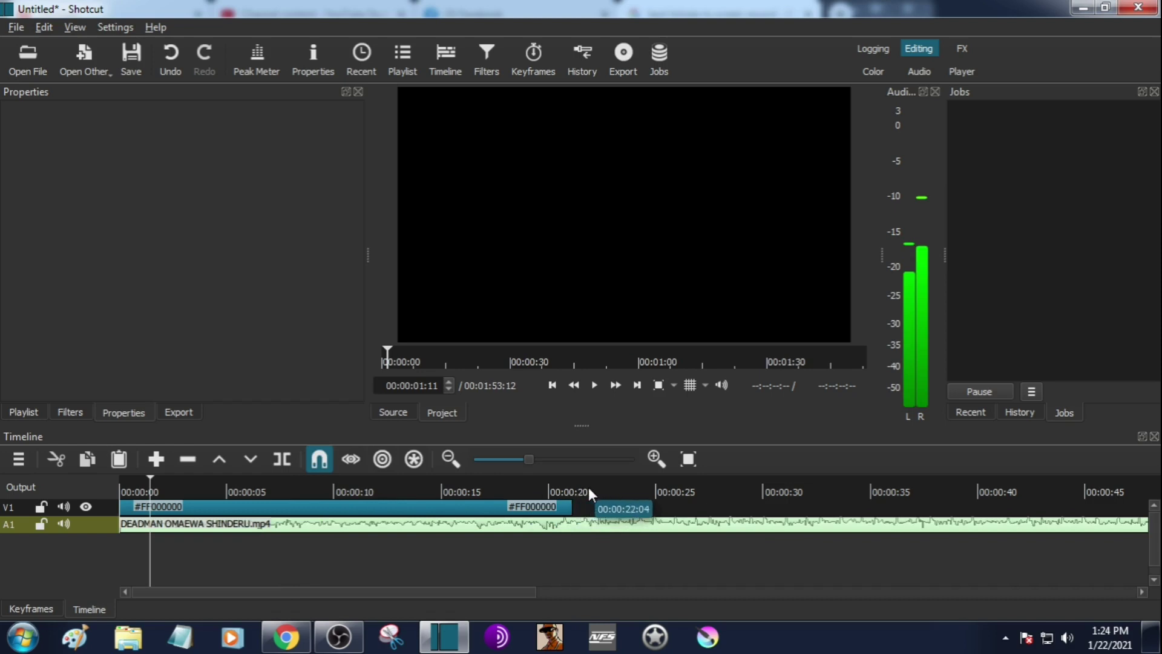
pyautogui.click(552, 493)
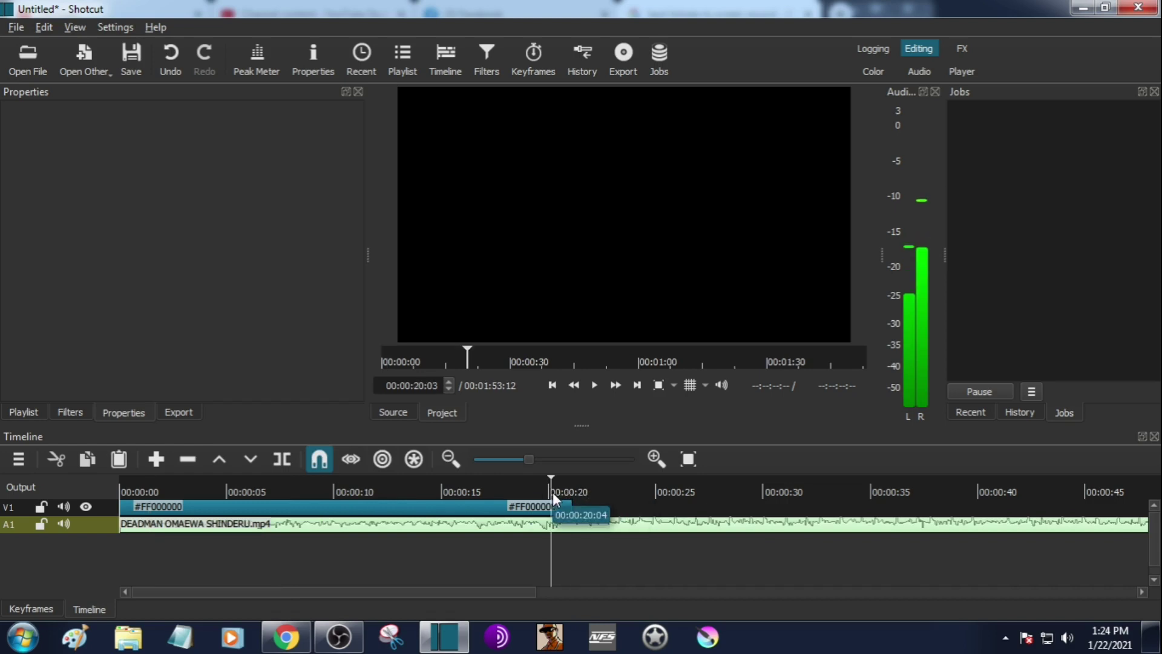
pyautogui.press('space')
pyautogui.press('space')
pyautogui.click(548, 493)
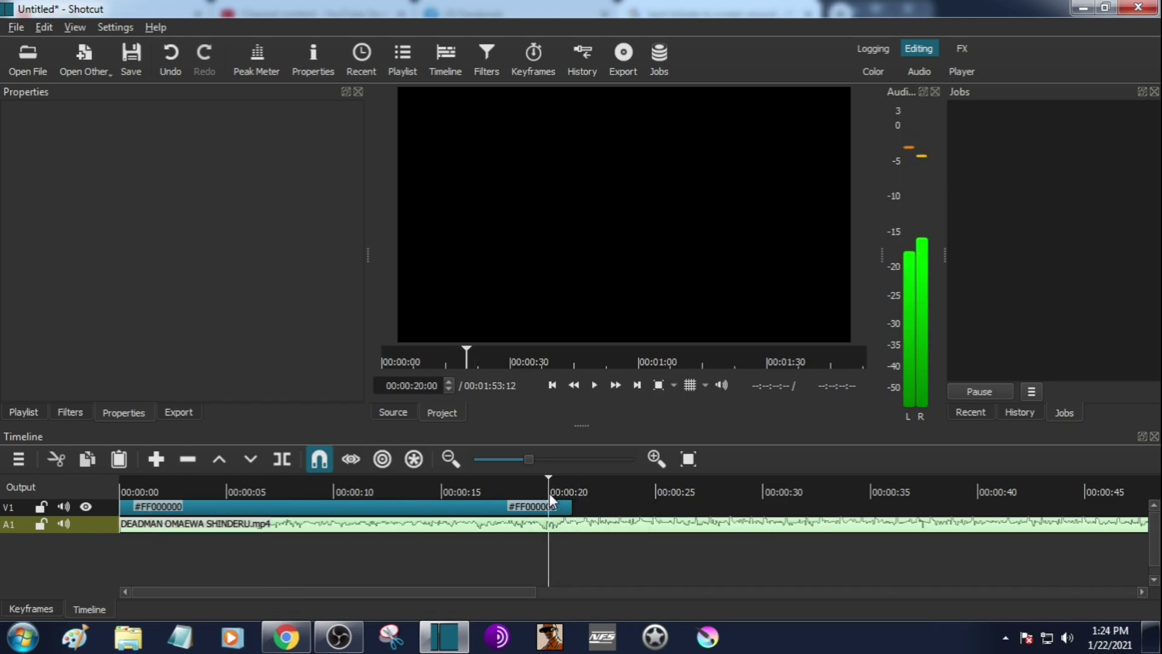
pyautogui.press('s')
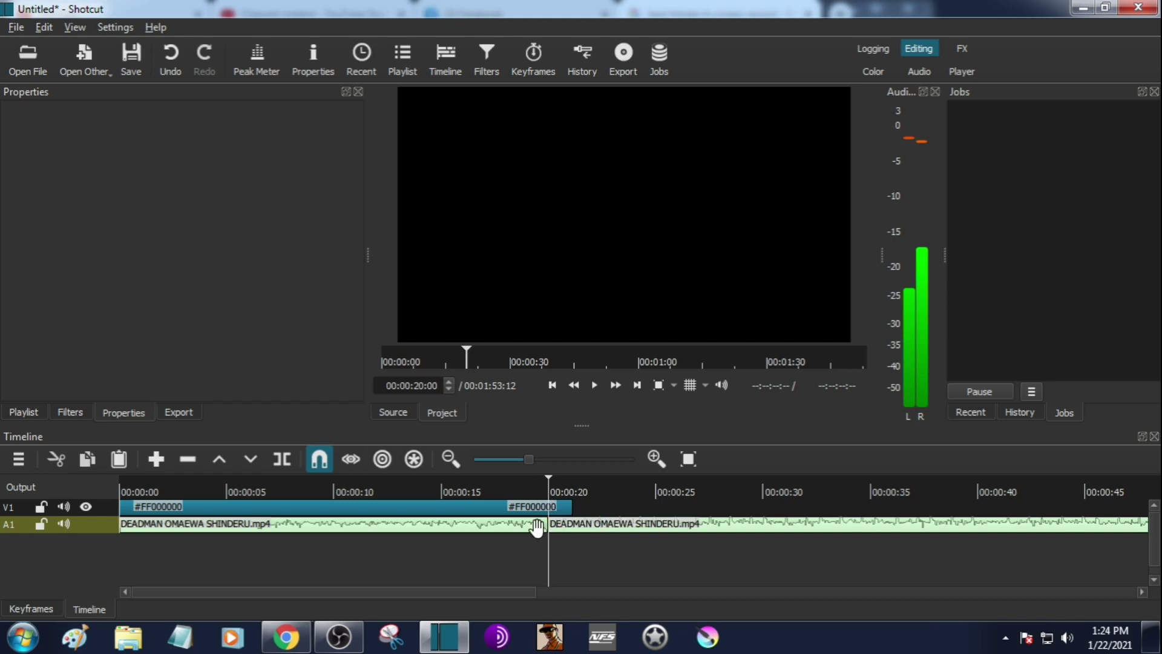
pyautogui.rightClick(538, 528)
pyautogui.click(550, 516)
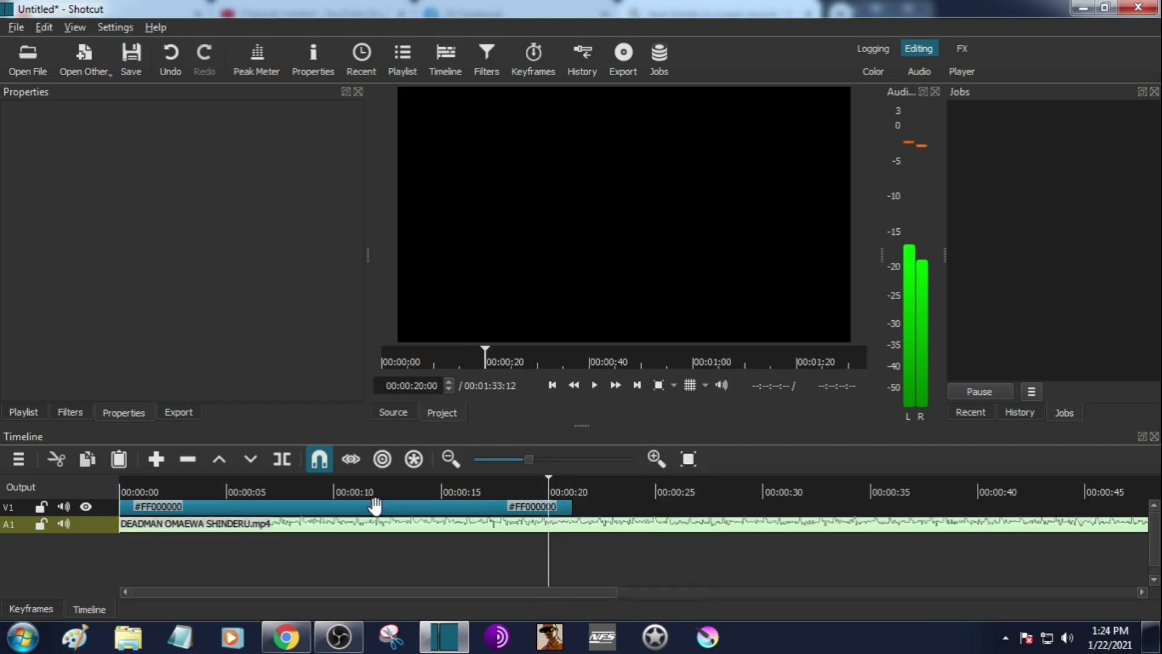
# Step: Split the audio where the black clip ends, around 00:00:21, and delete the tail
pyautogui.moveTo(566, 493); pyautogui.dragTo(574, 496)
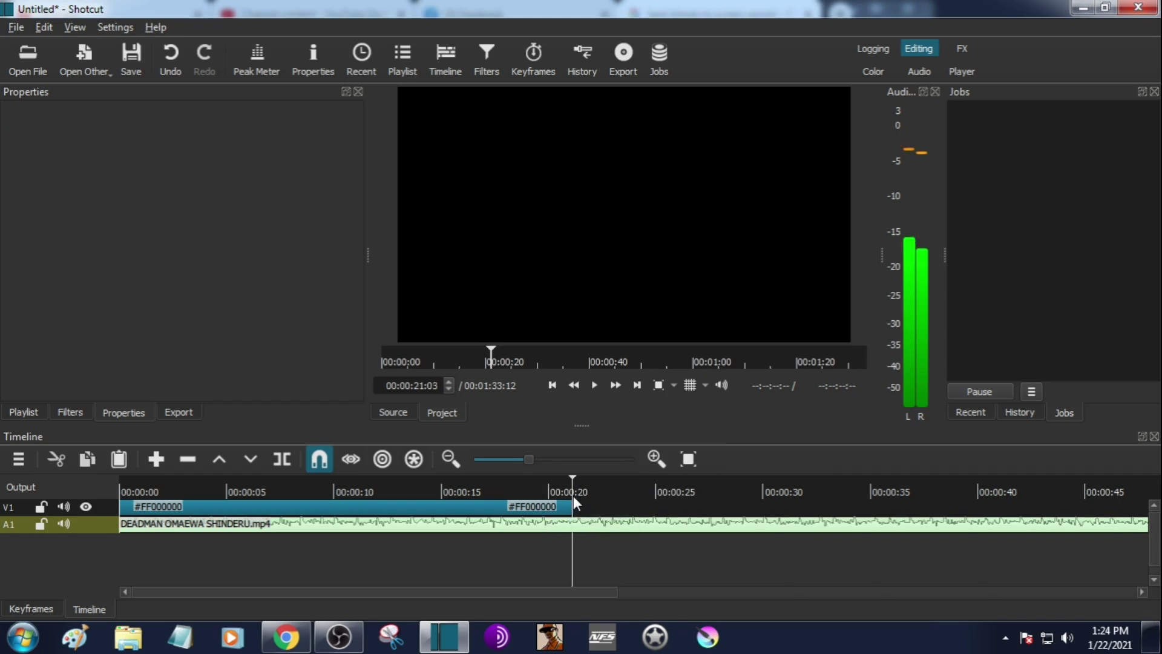
pyautogui.press('s')
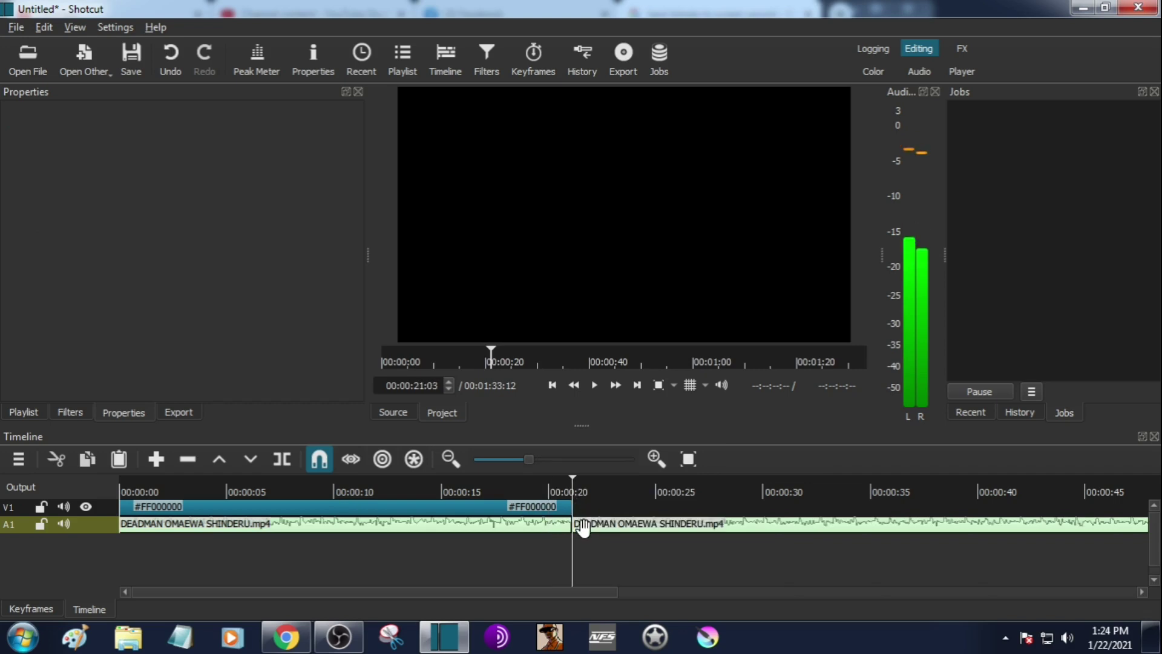
pyautogui.rightClick(583, 528)
pyautogui.click(609, 500)
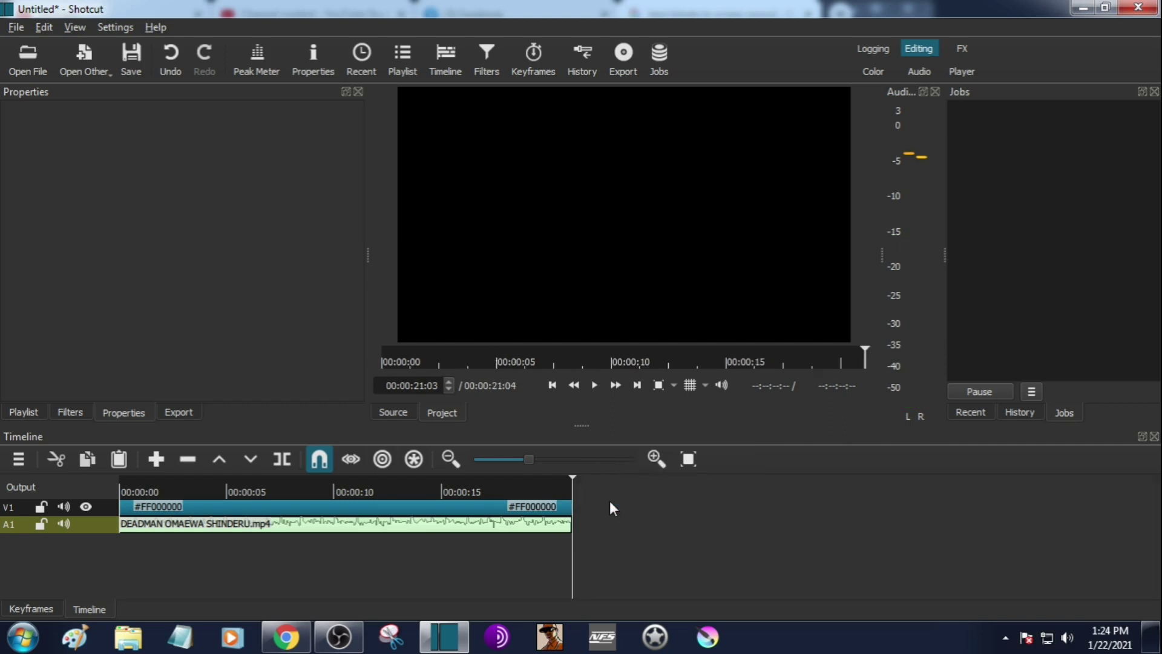
pyautogui.click(569, 481)
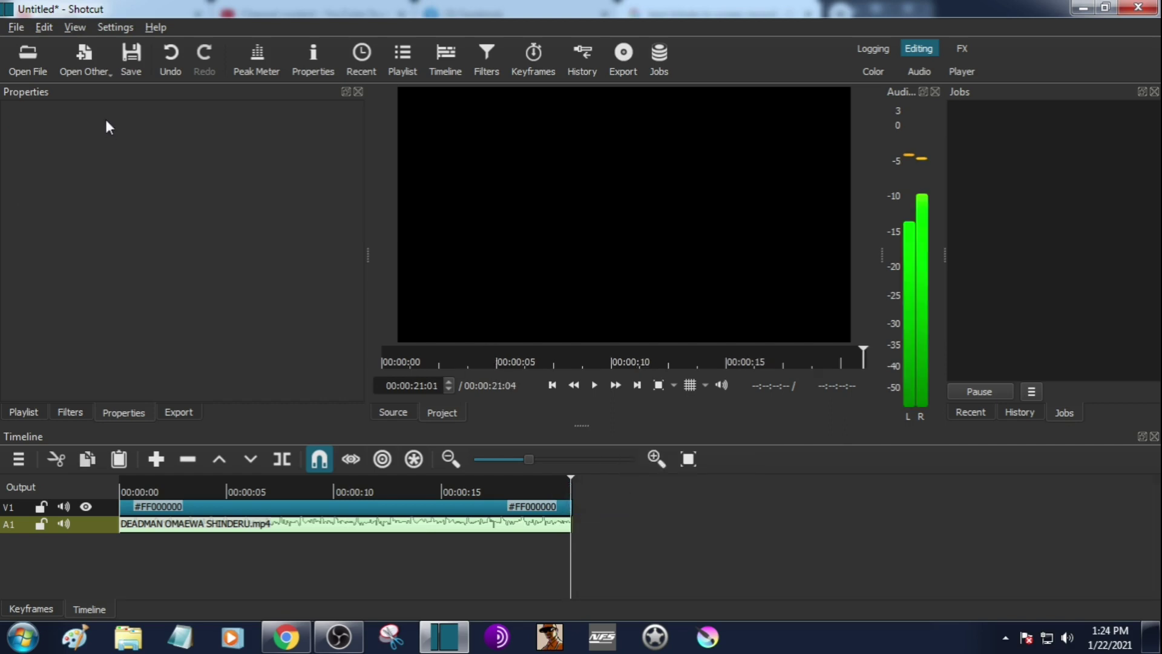
# Step: Save the project as 'deadman wander.mlt' in D:/Shotcut/shotcut projects
pyautogui.click(16, 27)
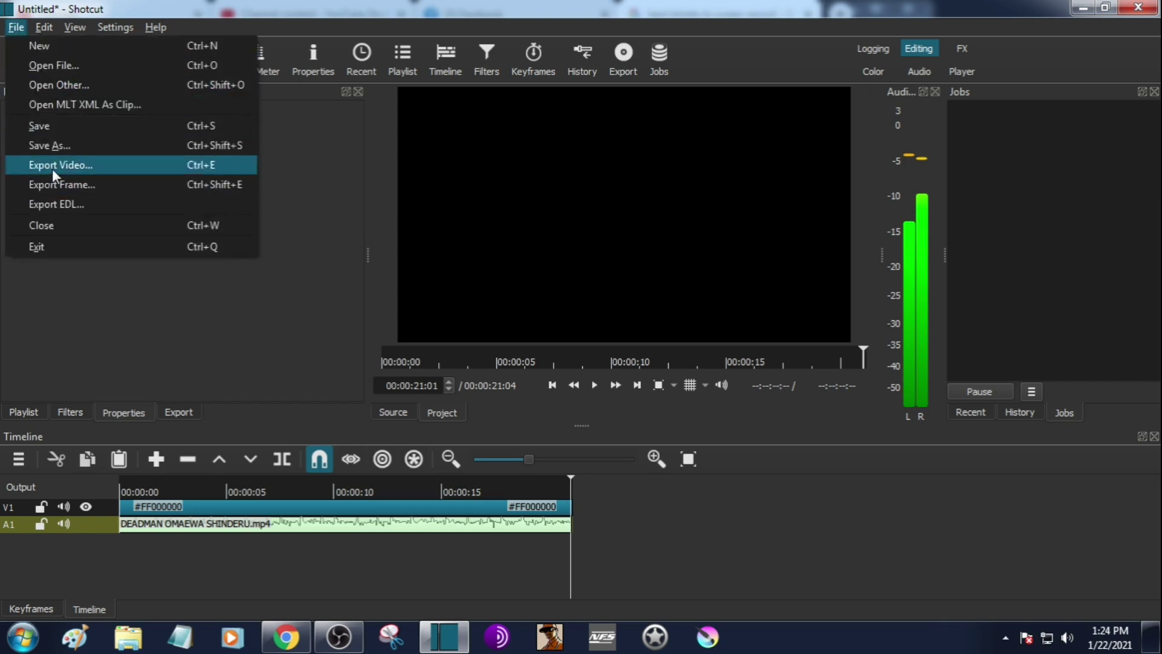
pyautogui.click(121, 104)
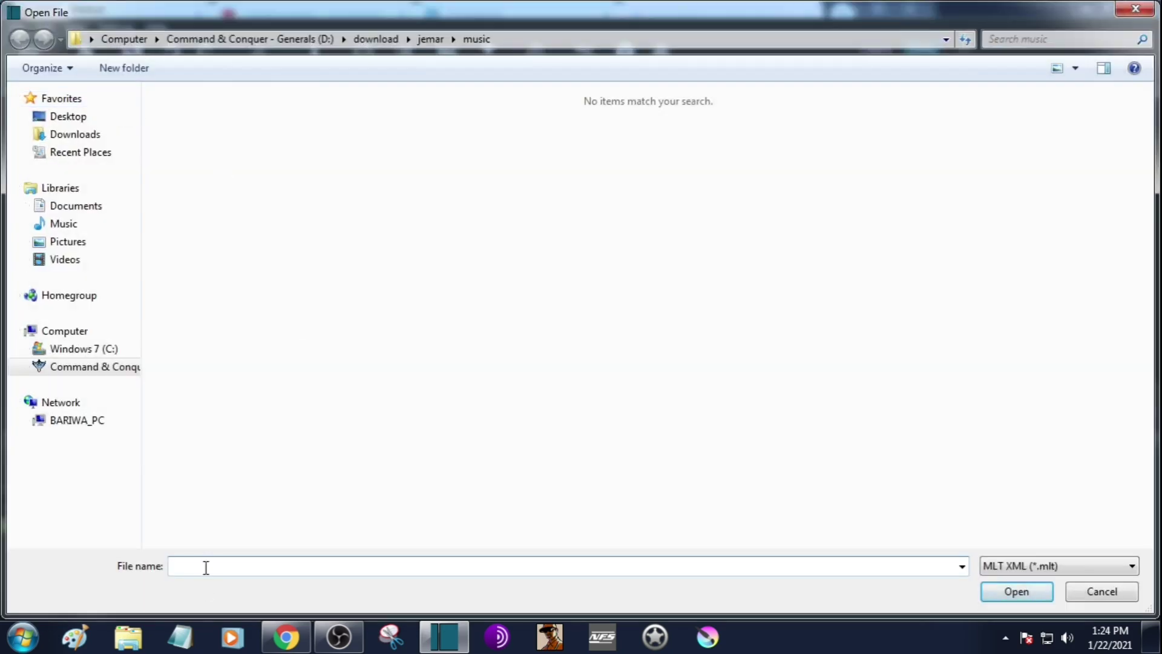
pyautogui.click(1098, 596)
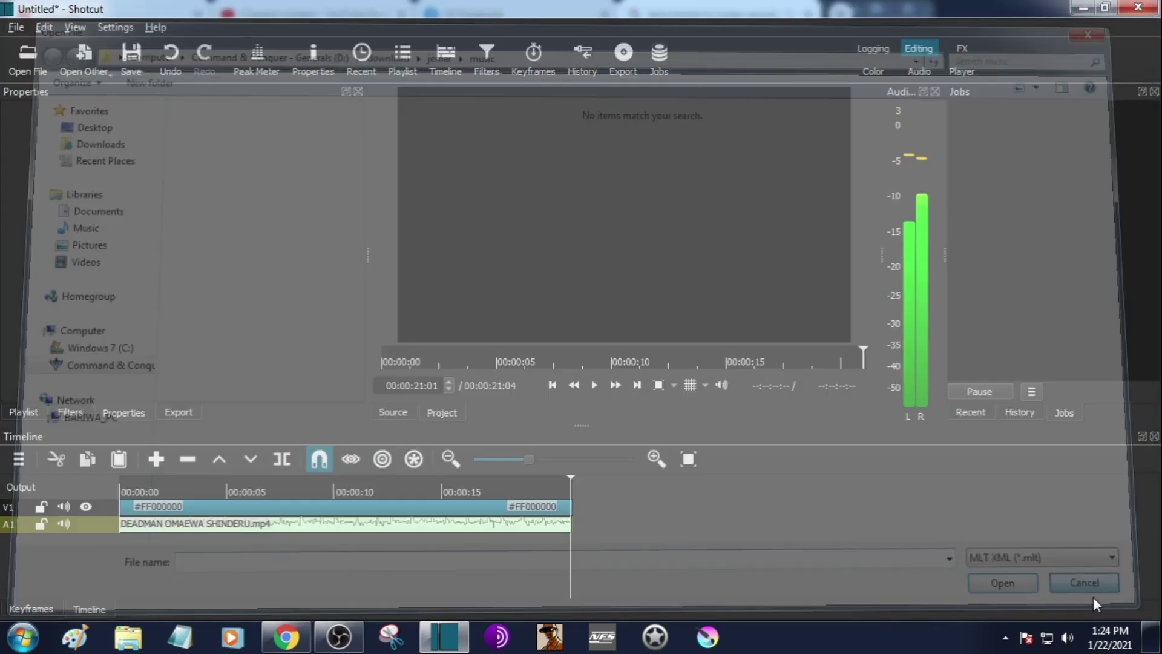
pyautogui.click(8, 28)
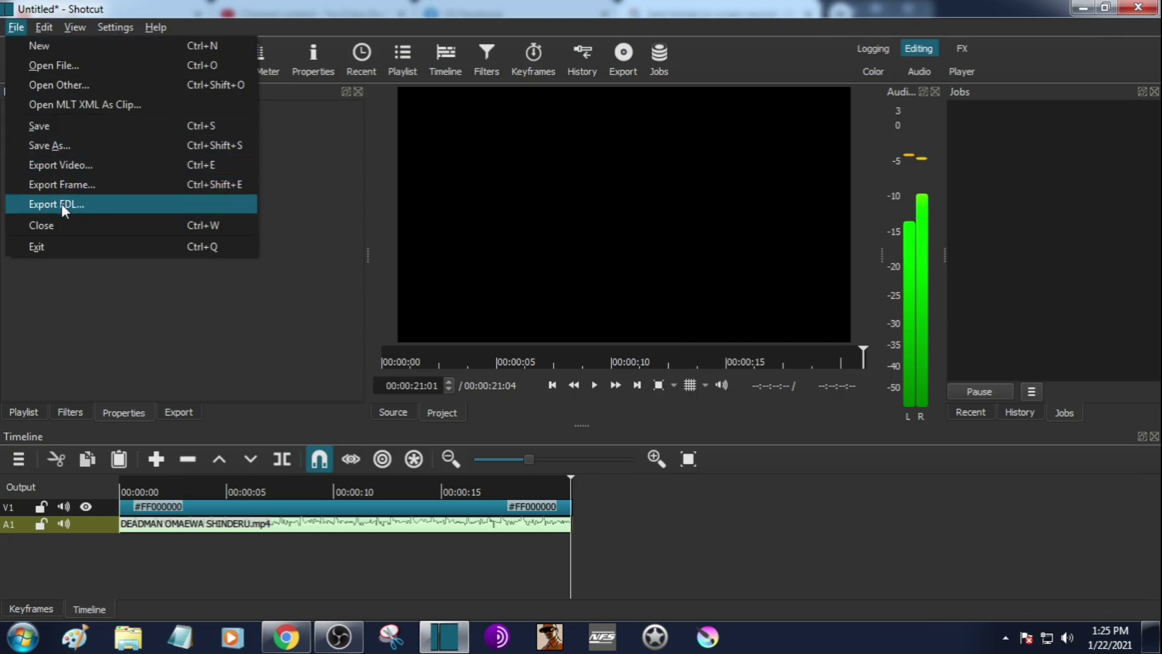
pyautogui.click(64, 146)
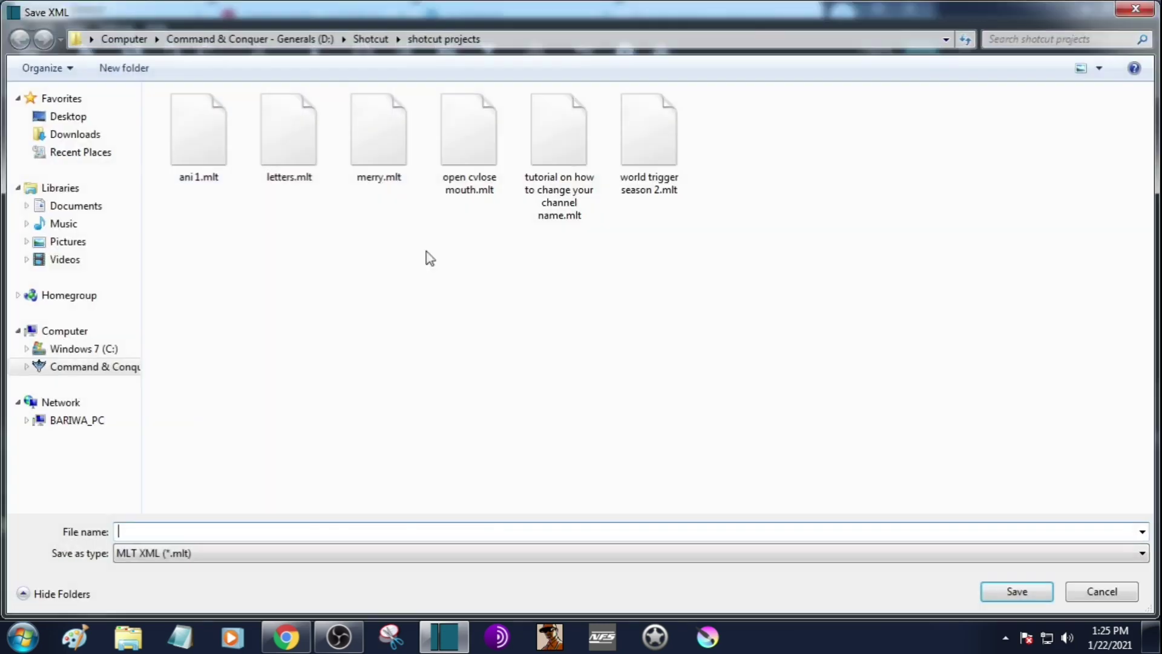
pyautogui.write('deadman wander')
pyautogui.press('Return')
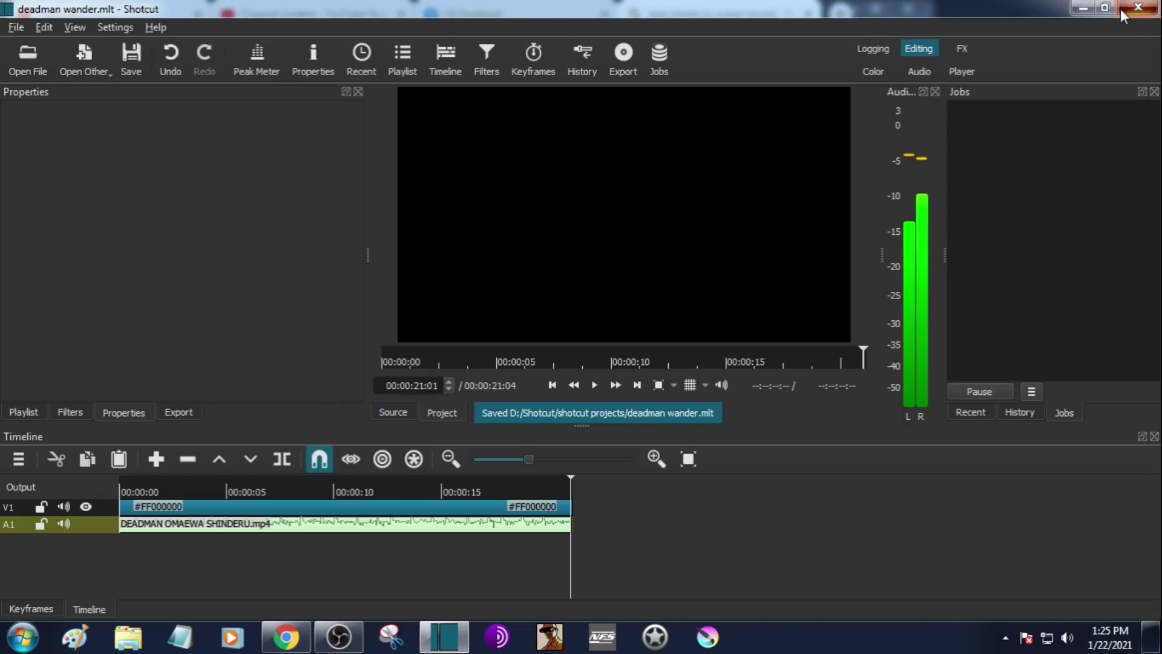
# Step: Close the project and import deadman wander.mlt from D:\Shotcut\shotcut projects as a clip
pyautogui.click(1084, 8)
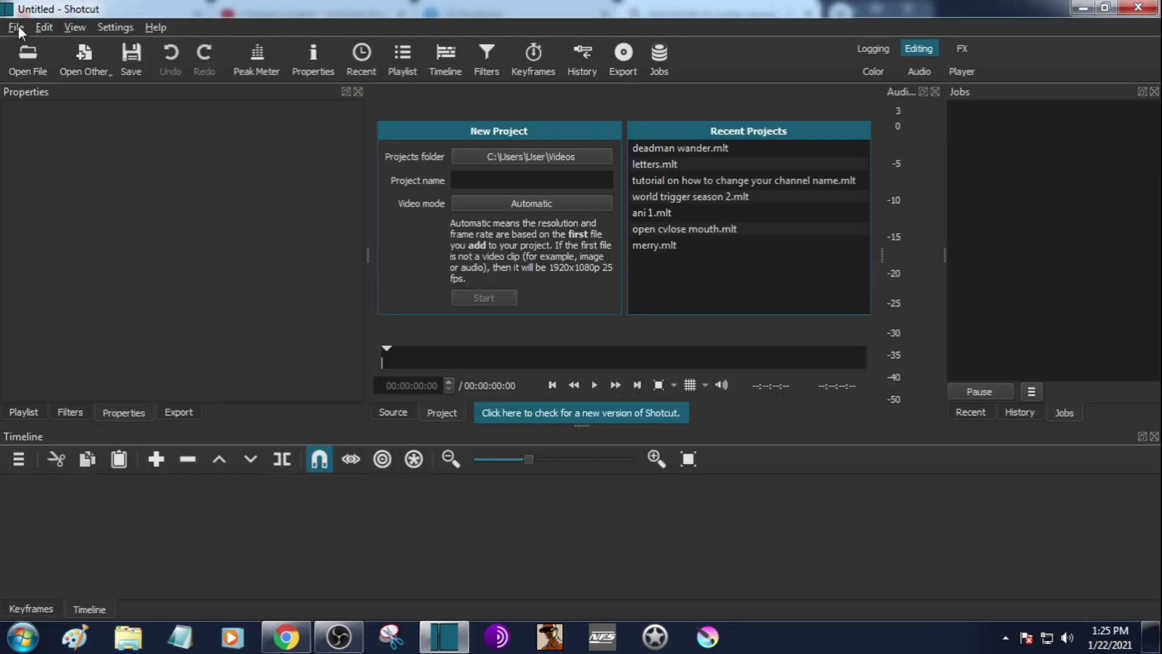
pyautogui.click(16, 27)
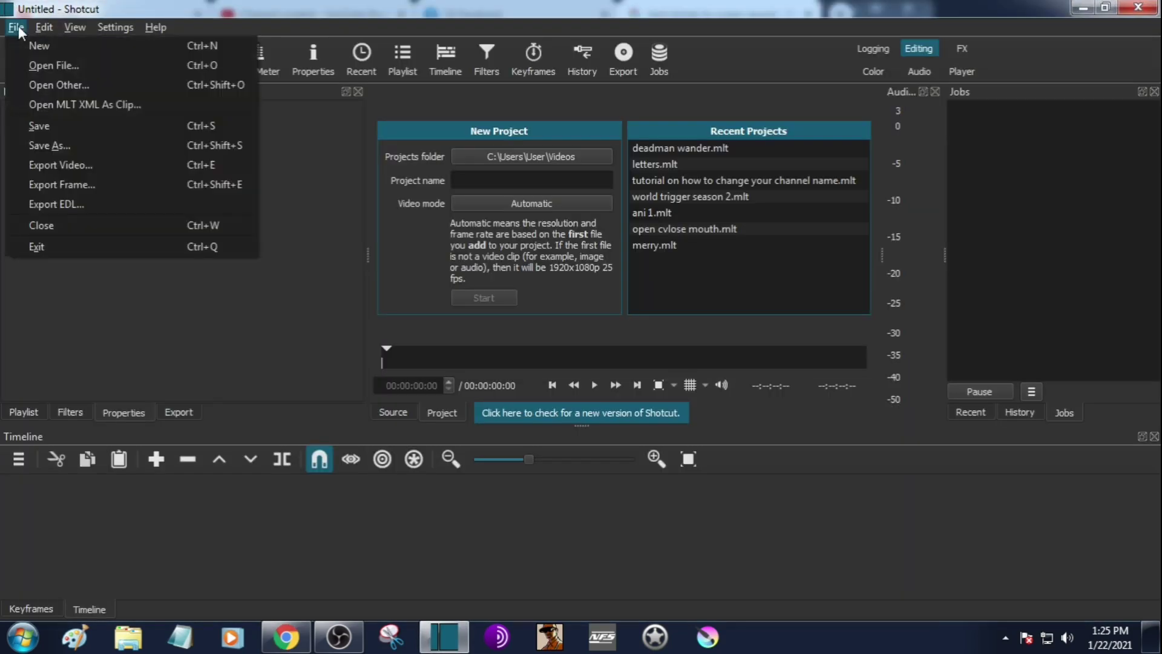
pyautogui.click(47, 104)
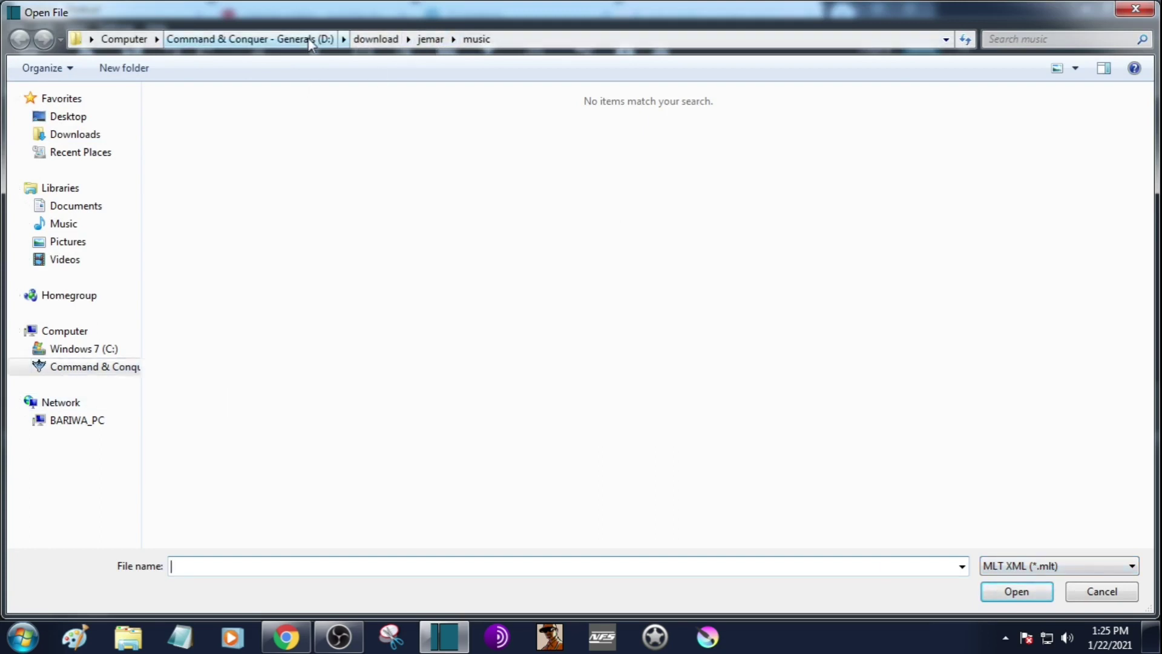
pyautogui.click(285, 39)
pyautogui.click(240, 488)
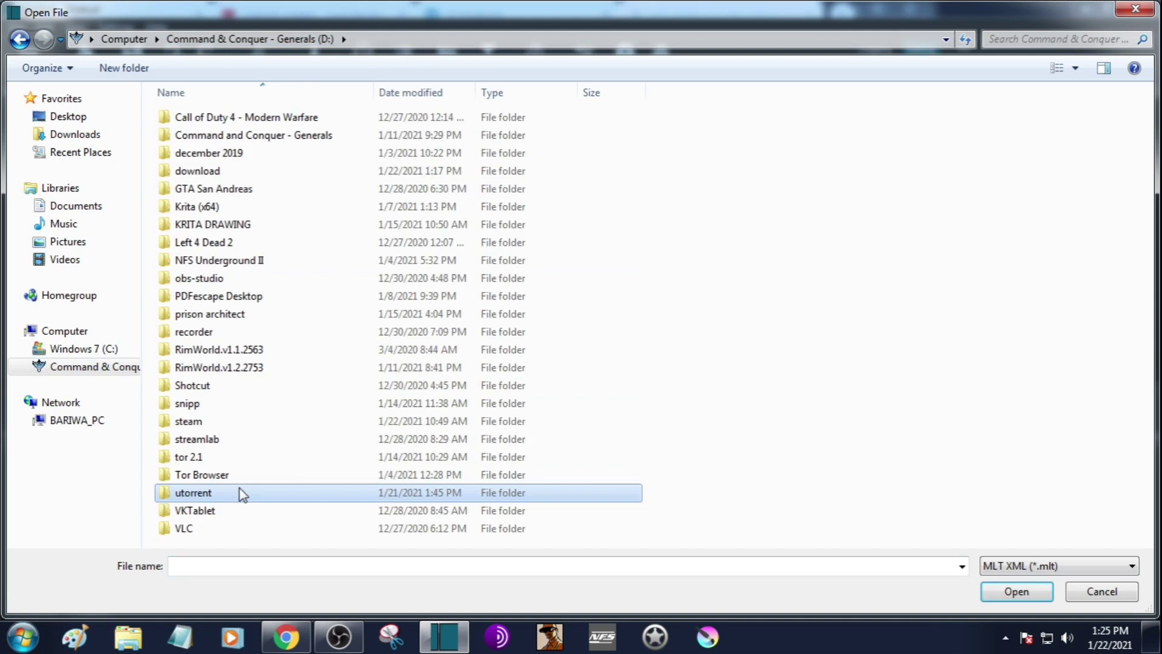
pyautogui.click(240, 486)
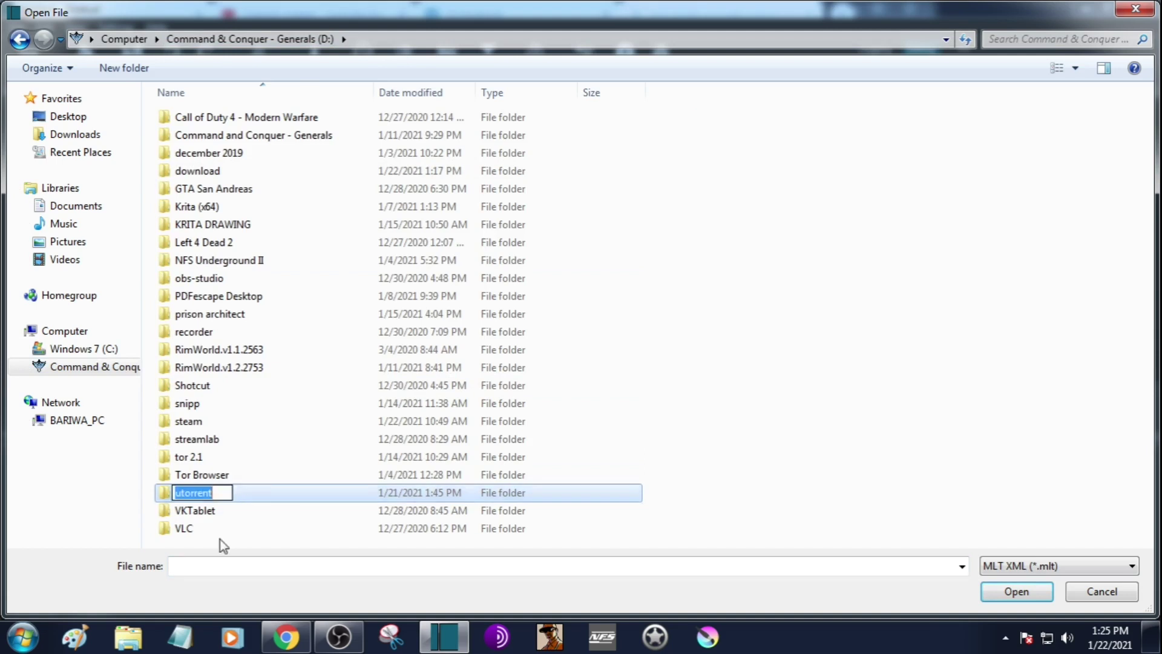
pyautogui.doubleClick(197, 387)
pyautogui.doubleClick(206, 154)
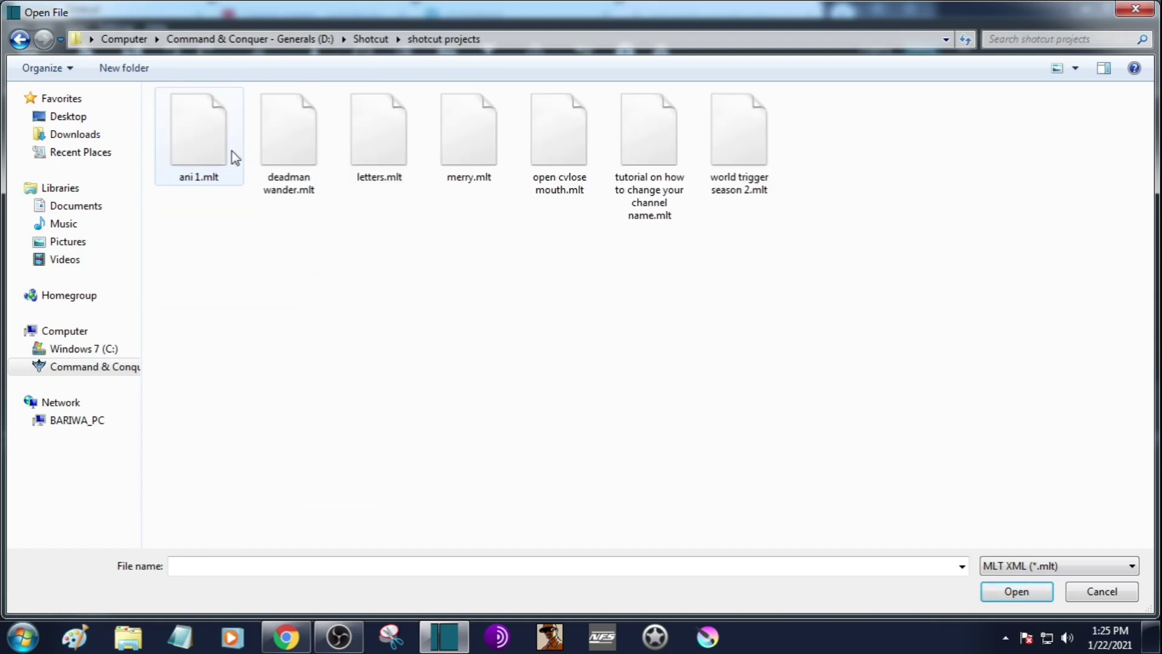
pyautogui.doubleClick(308, 156)
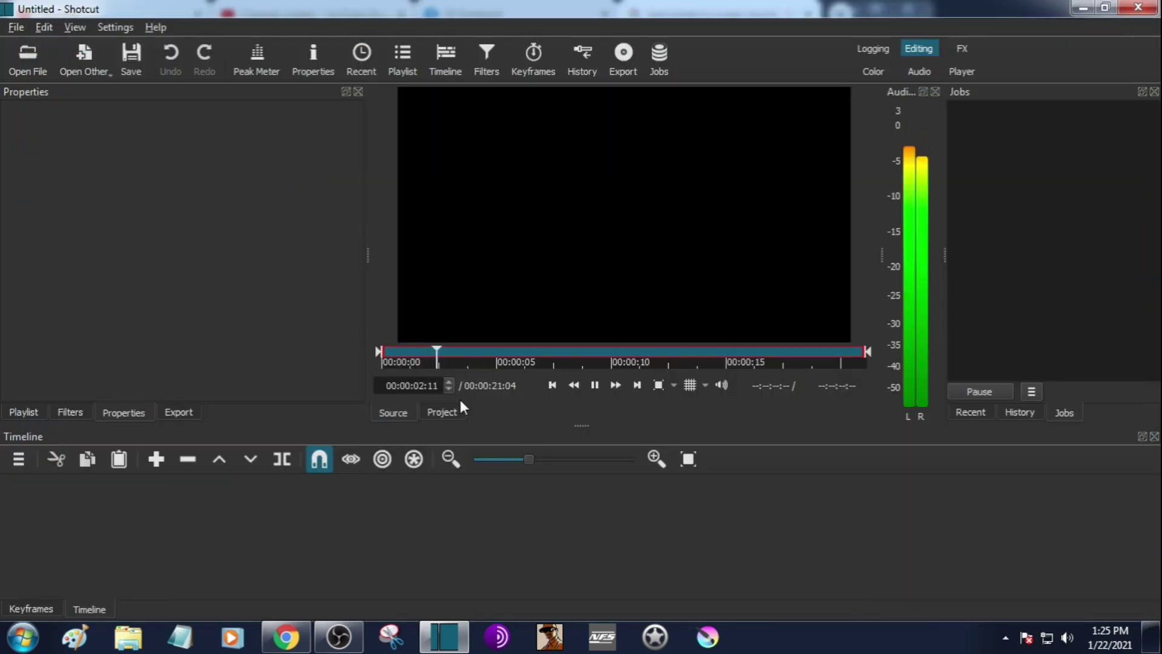
# Step: Pause playback and look through the History, Filters and Export panels
pyautogui.press('space')
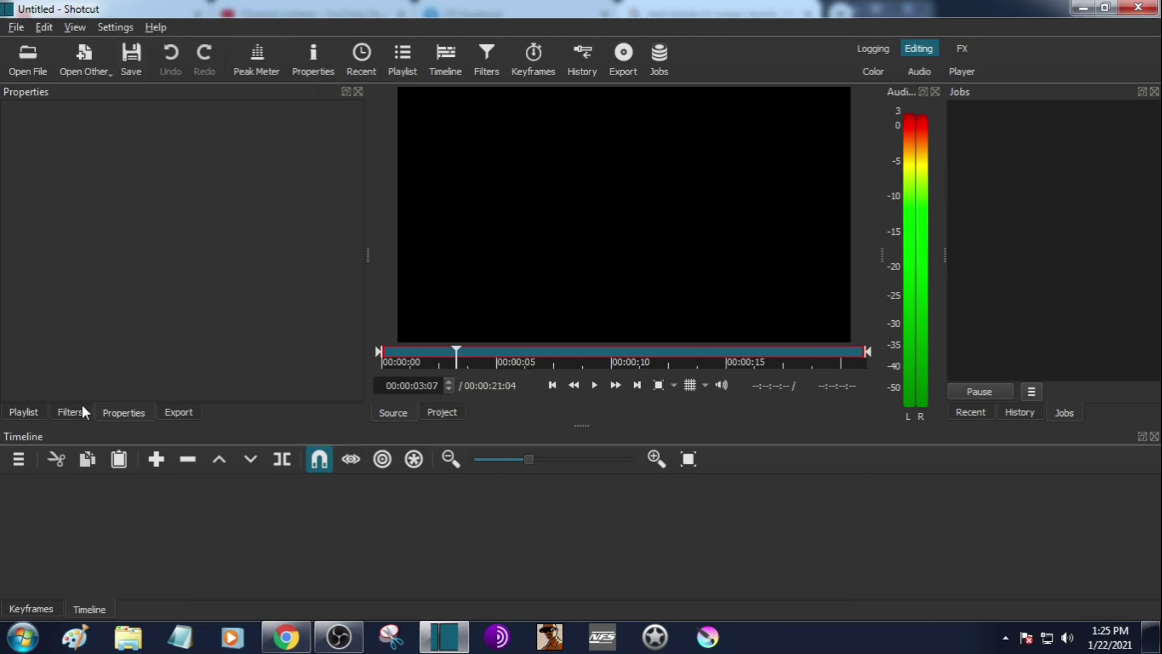
pyautogui.click(1020, 412)
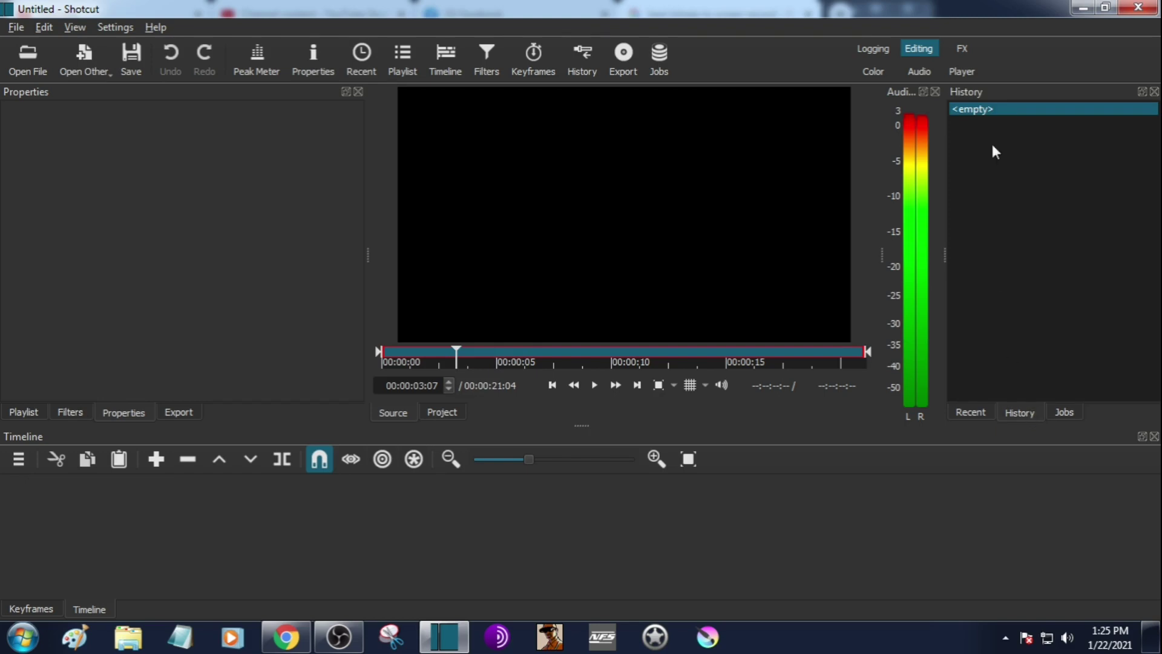
pyautogui.click(70, 412)
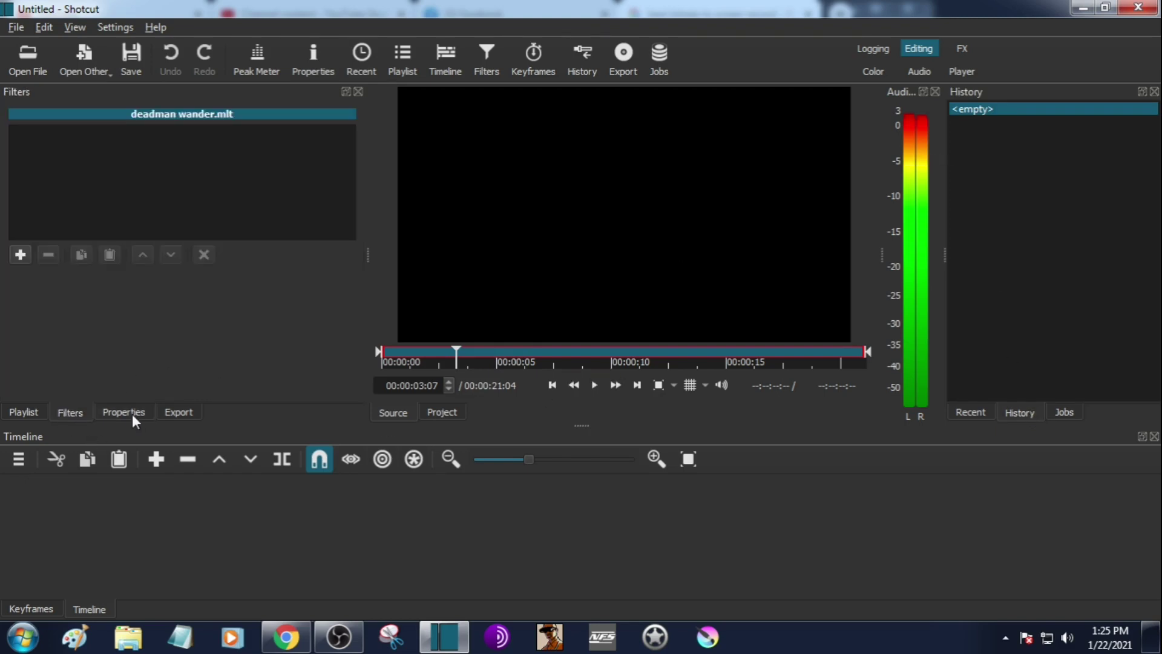
pyautogui.click(179, 414)
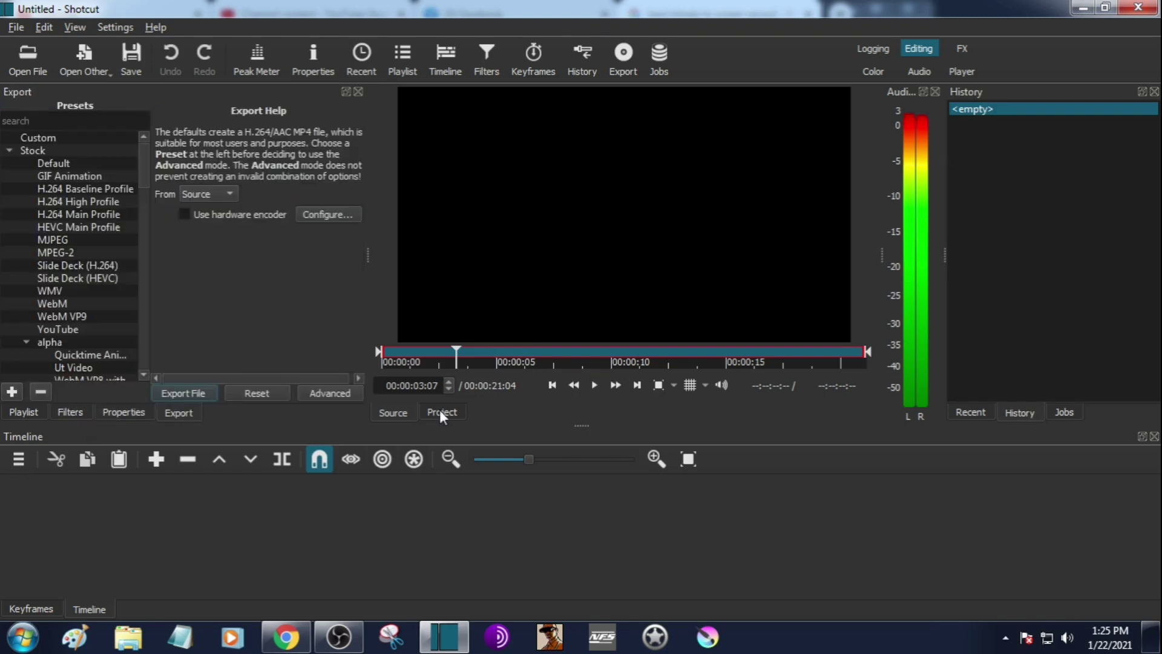
# Step: Open deadman wander.mlt as the project and set the playhead near 00:00:04:16
pyautogui.click(10, 29)
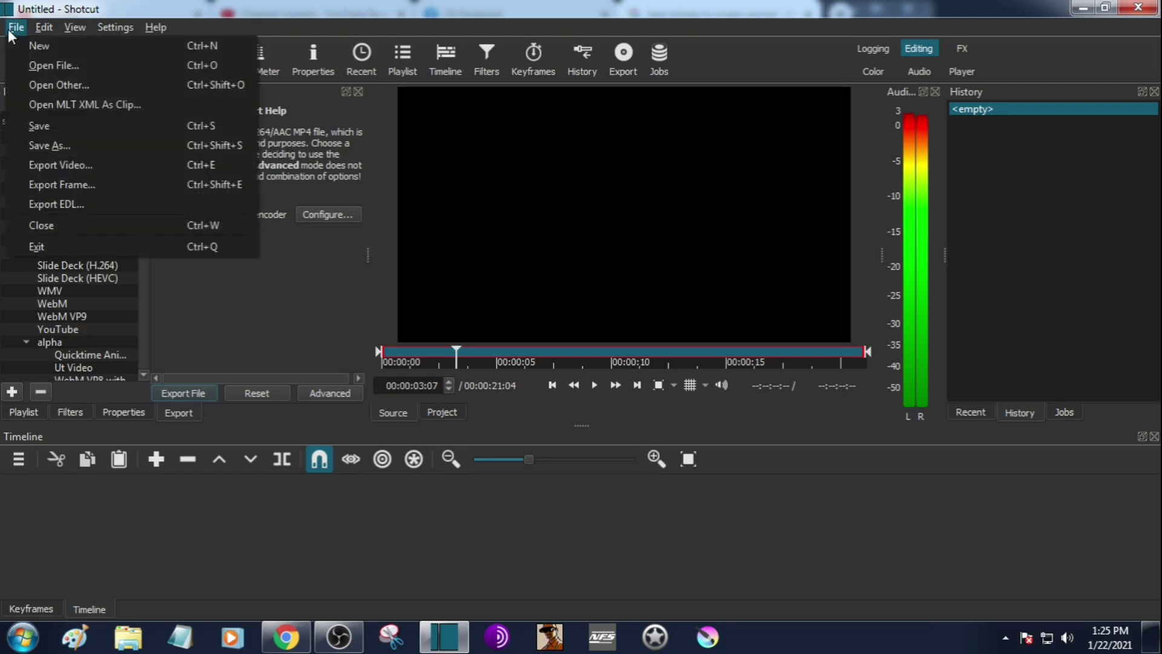
pyautogui.click(25, 62)
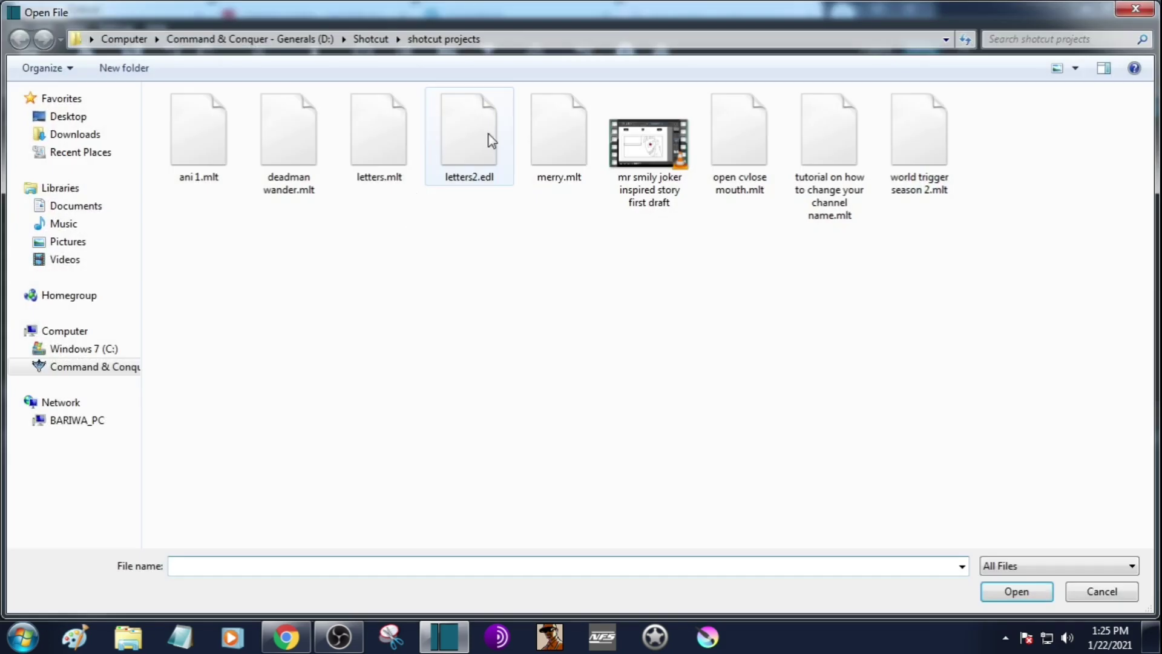
pyautogui.doubleClick(259, 129)
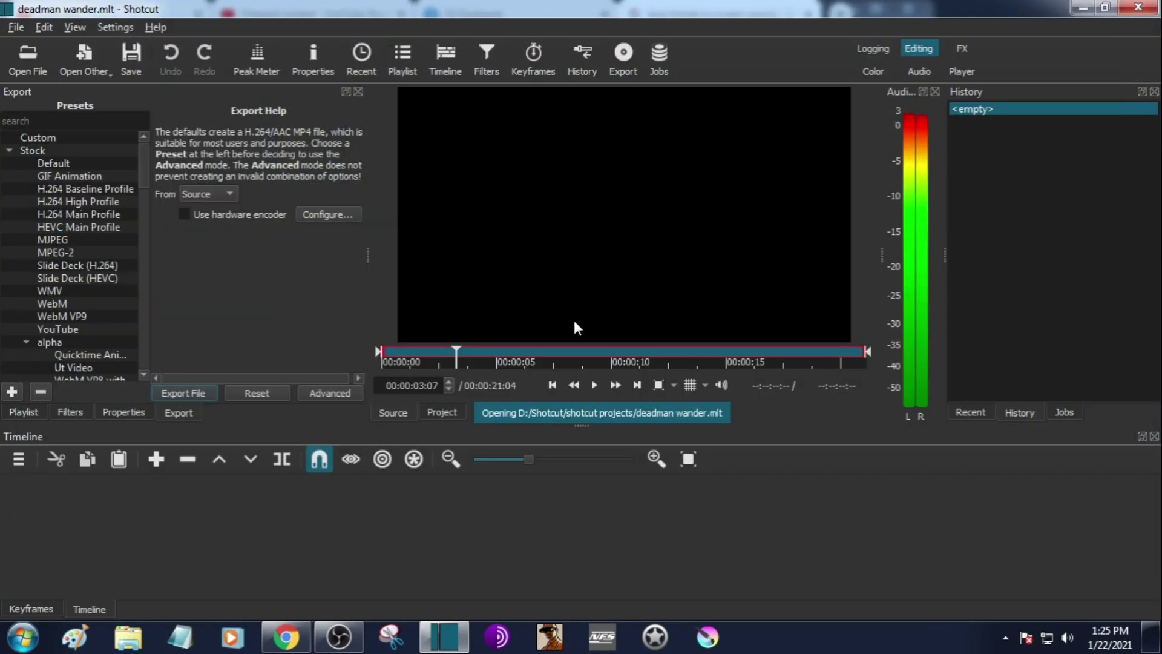
pyautogui.click(219, 487)
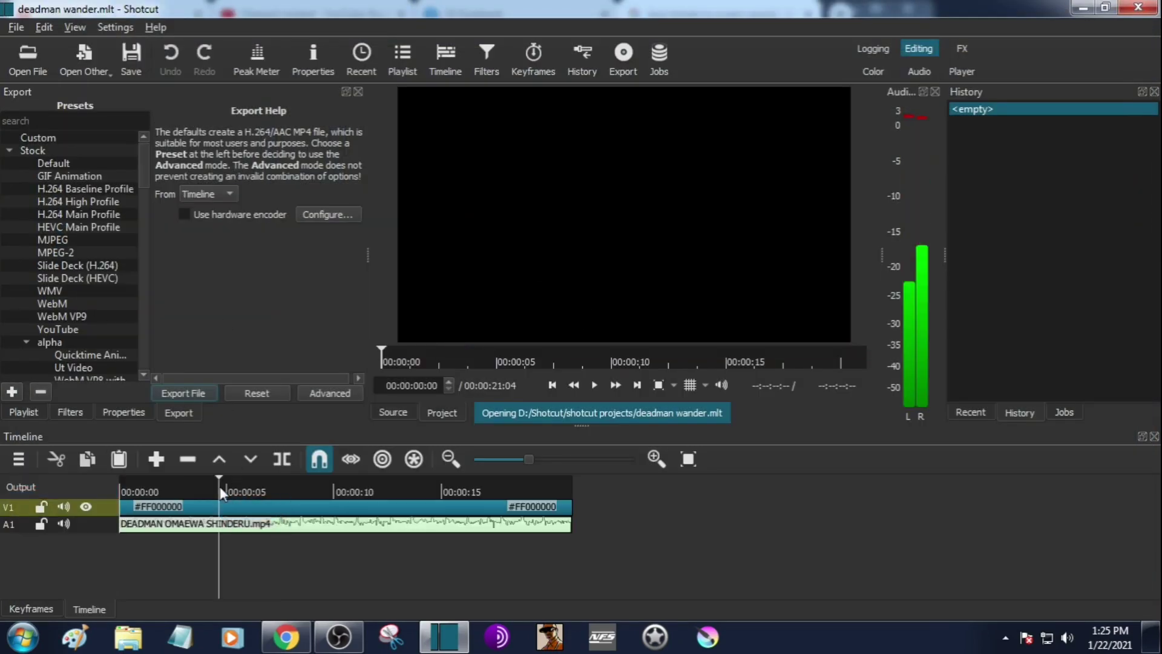
# Step: Add a Text: Simple filter to the black clip, replacing #timecode# with 'death'
pyautogui.click(221, 507)
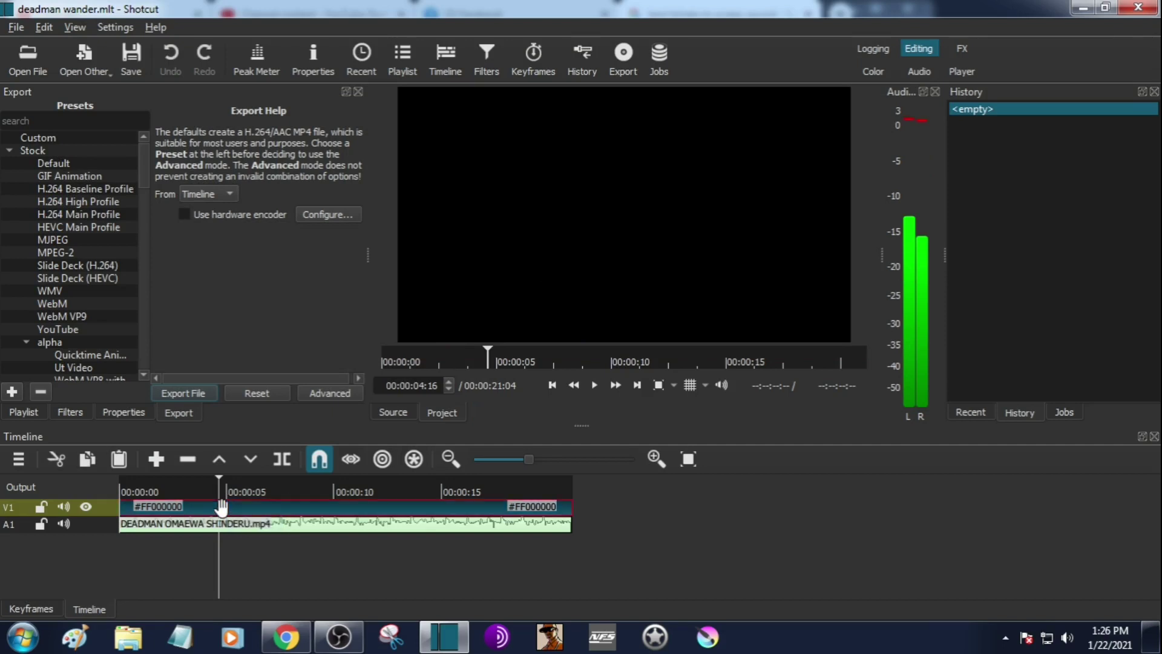
pyautogui.click(79, 414)
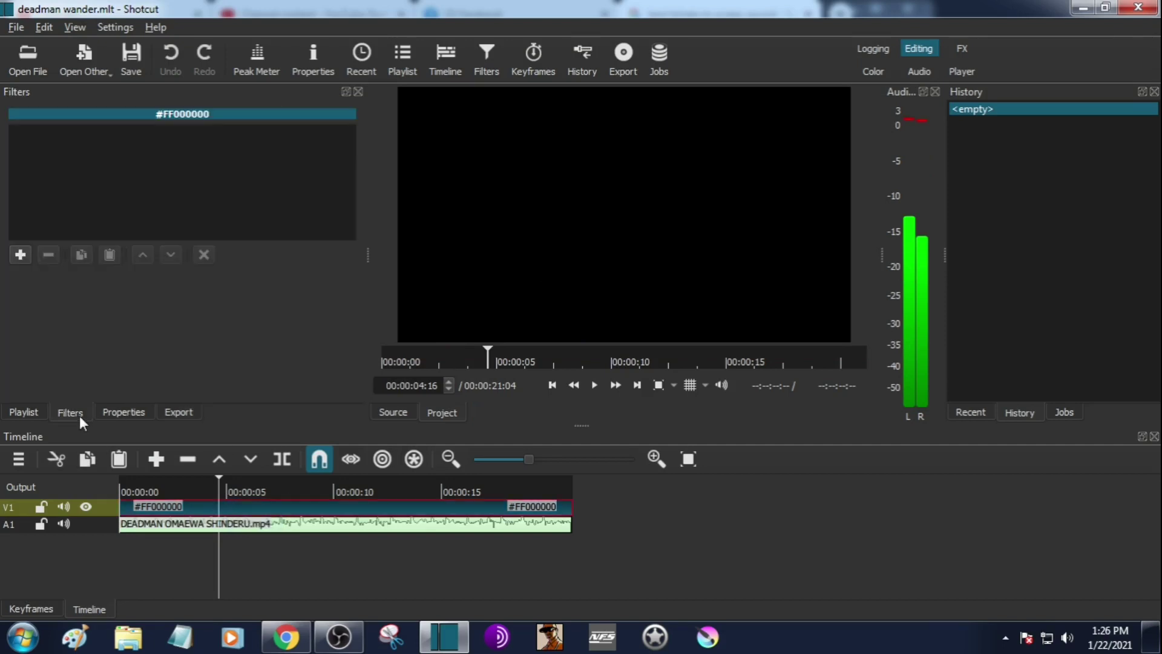
pyautogui.click(20, 256)
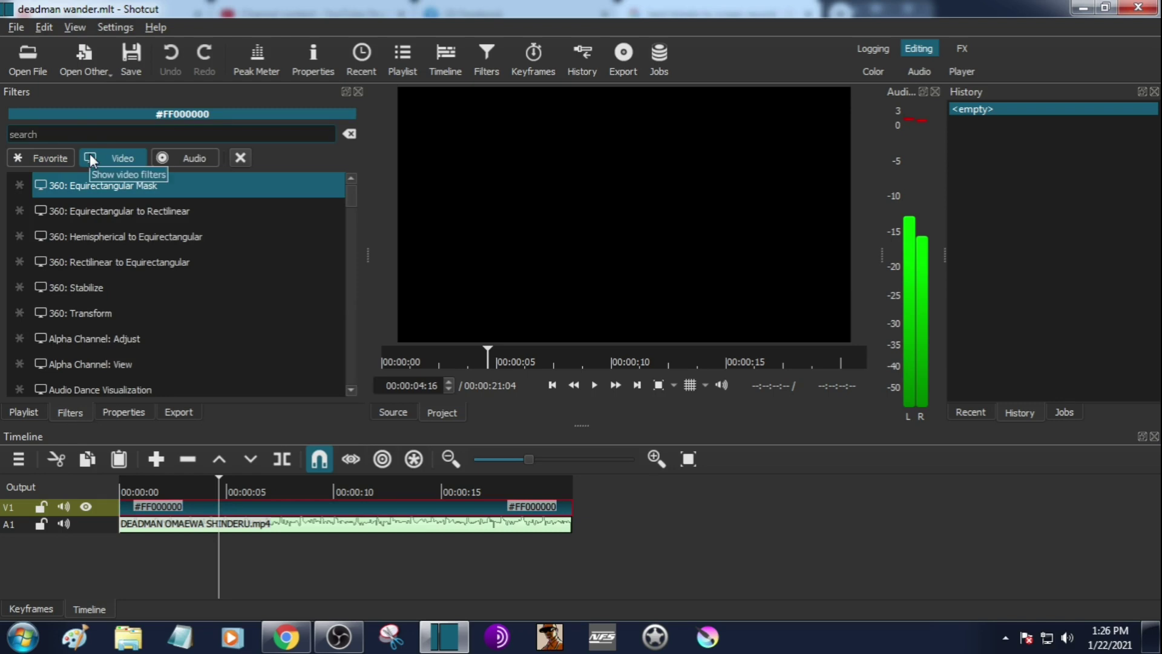
pyautogui.write('t')
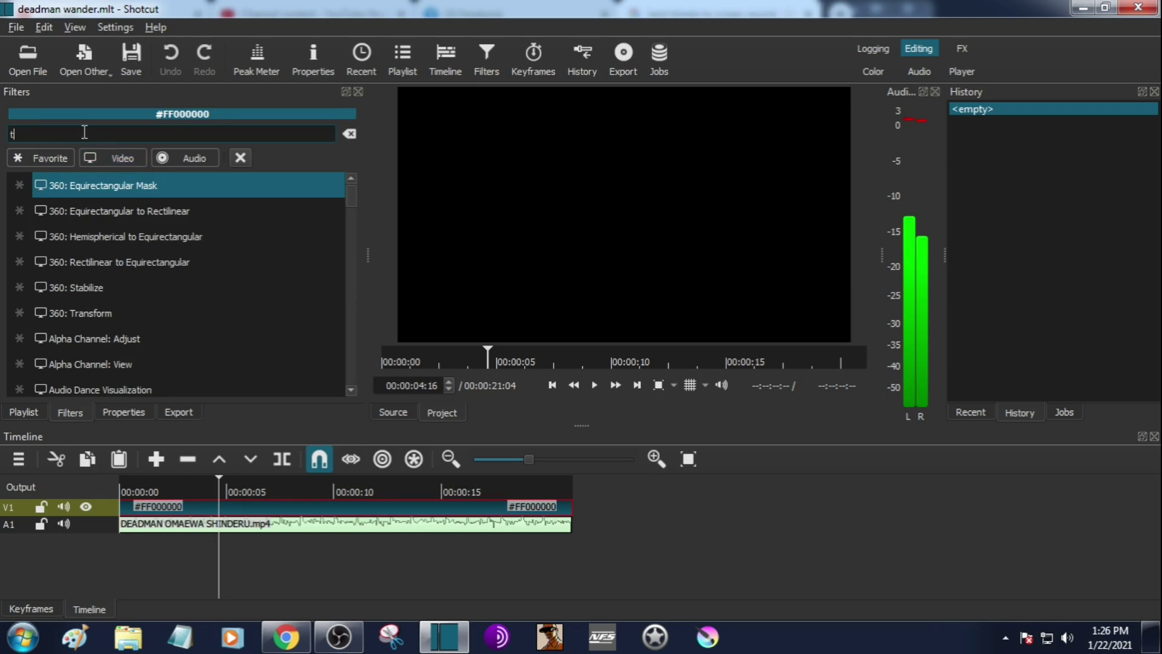
pyautogui.write('ext')
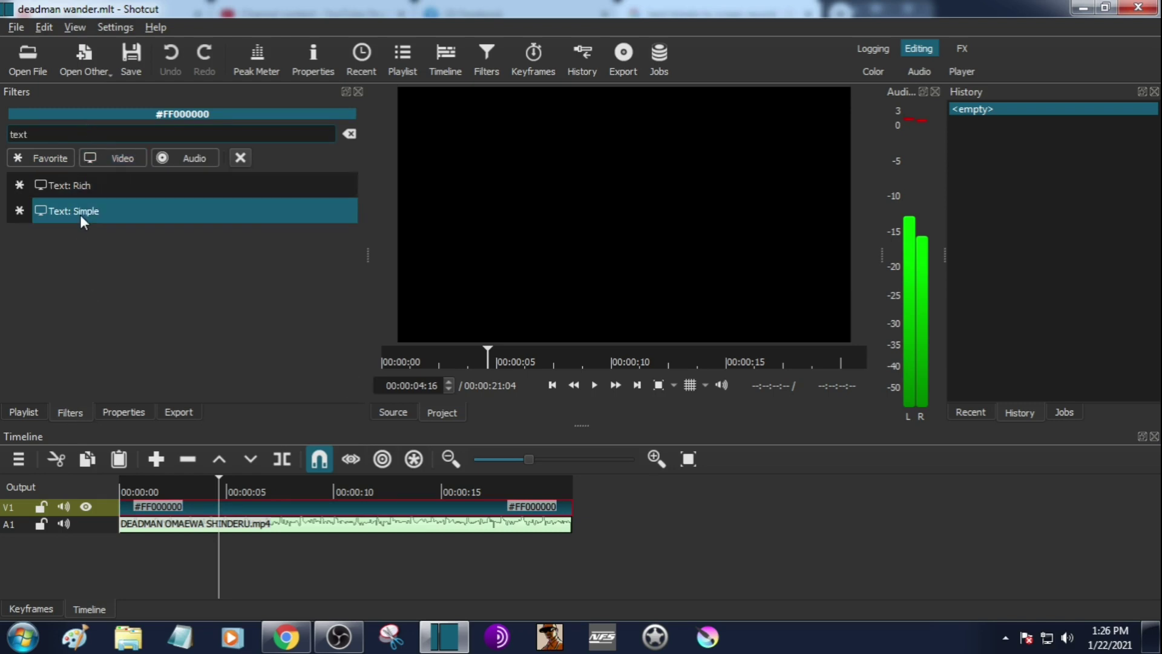
pyautogui.click(80, 212)
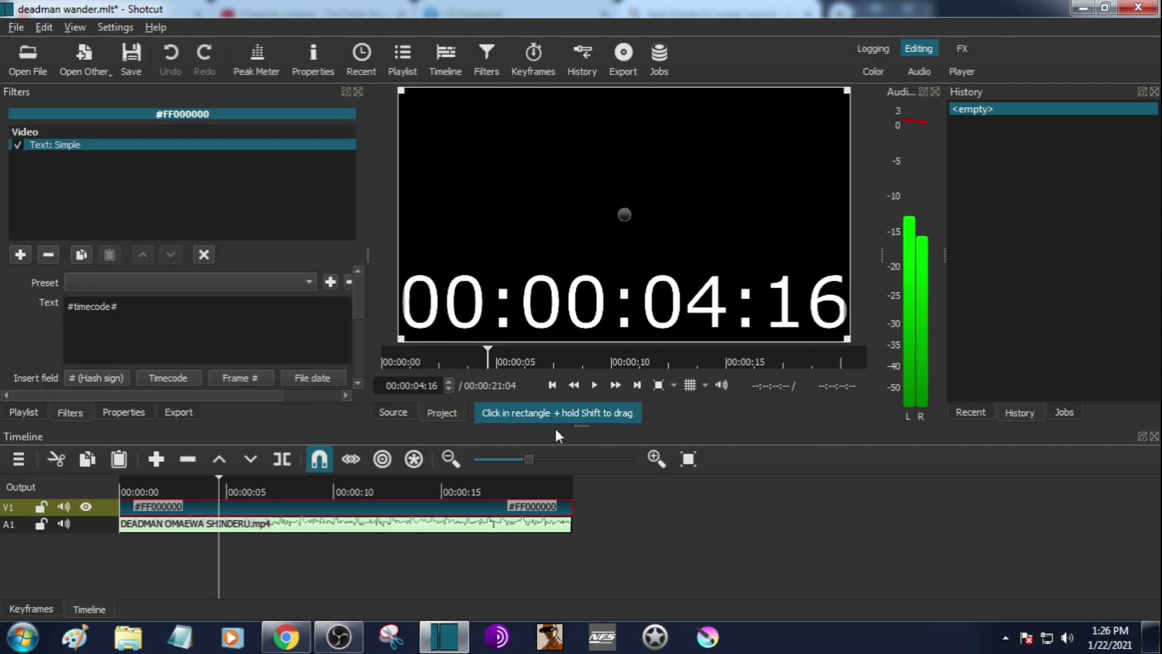
pyautogui.moveTo(196, 308); pyautogui.dragTo(2, 293)
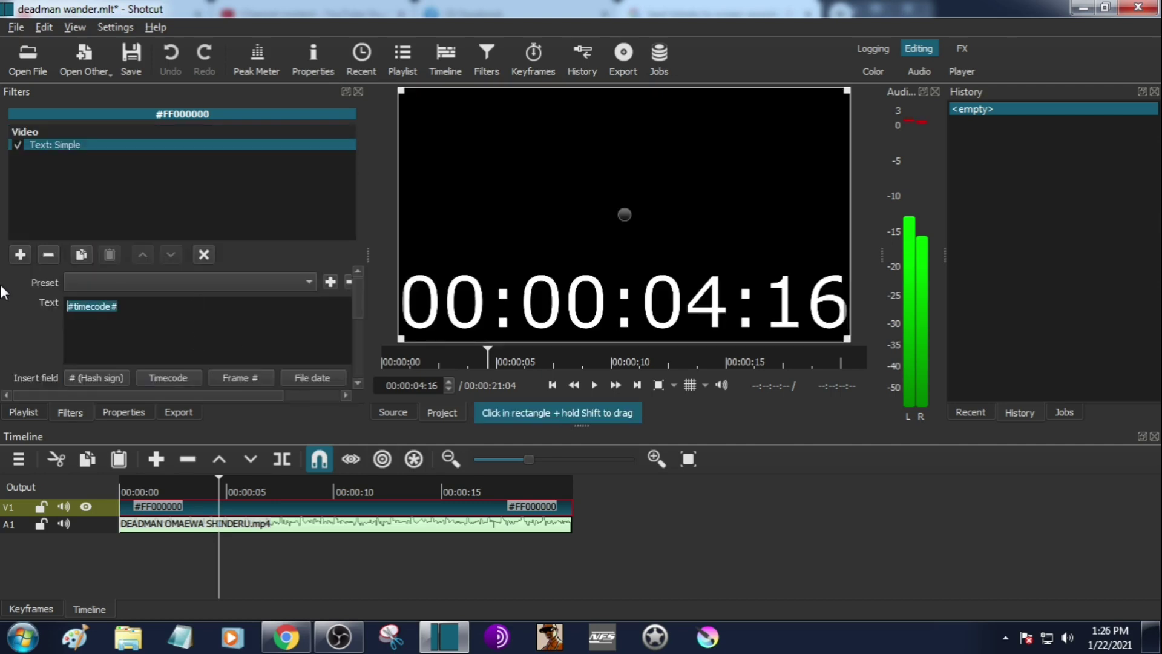
pyautogui.write('death')
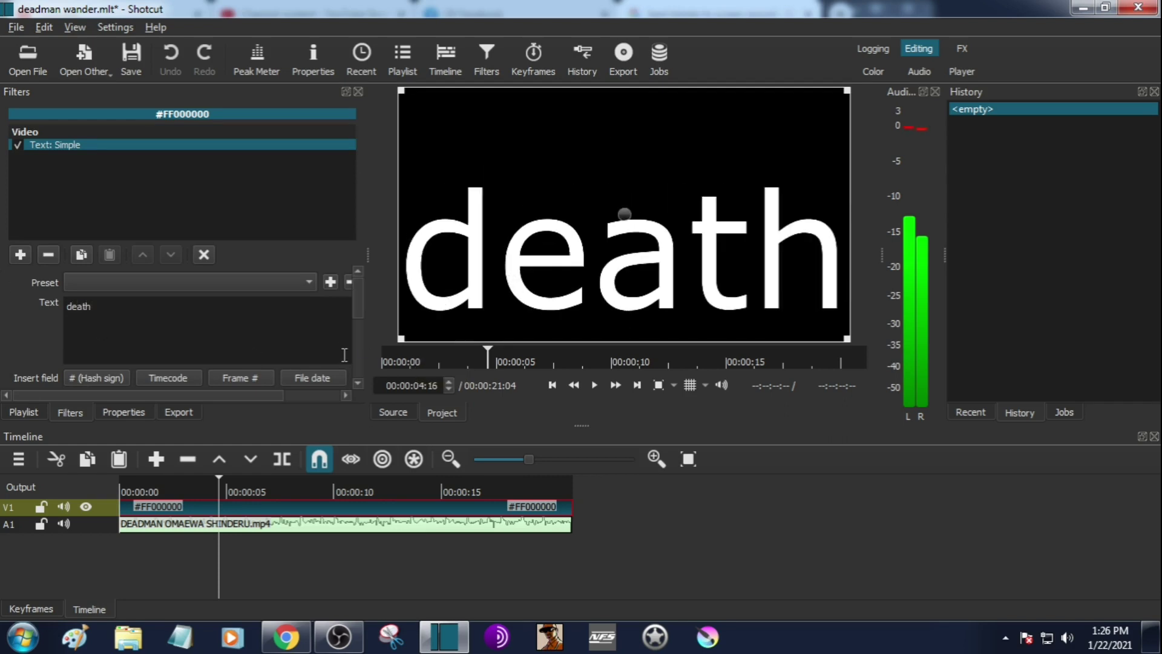
# Step: Change the text's font to Freestyle Script
pyautogui.scroll(-1, 355, 348)
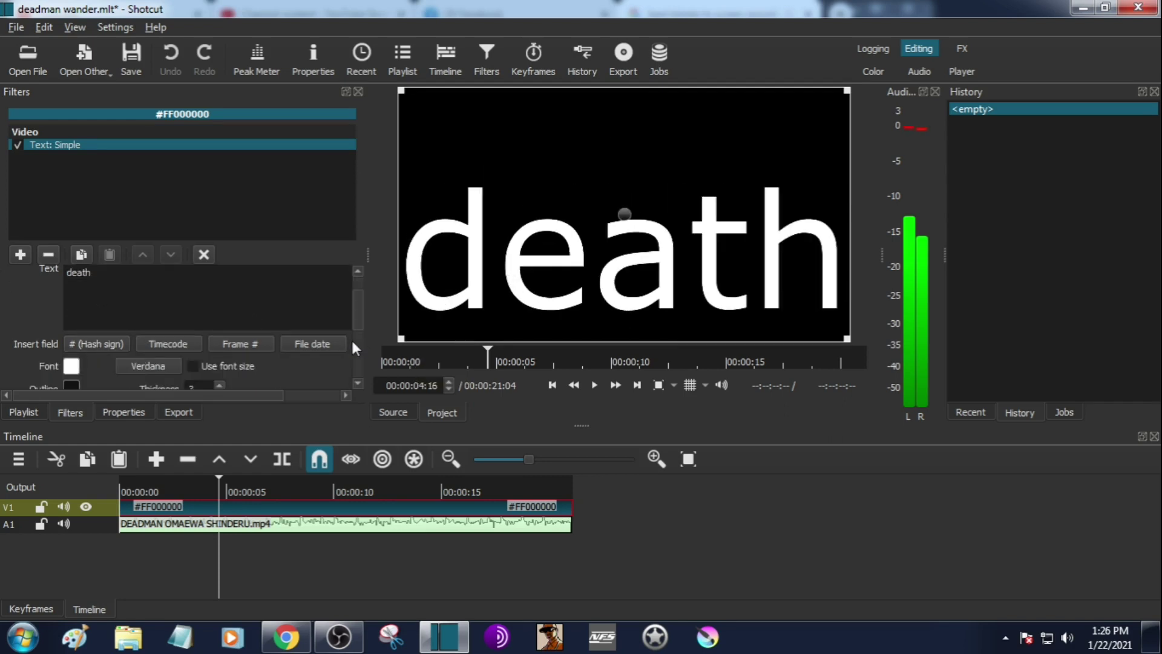
pyautogui.click(144, 365)
pyautogui.moveTo(569, 295); pyautogui.dragTo(576, 247)
pyautogui.click(478, 217)
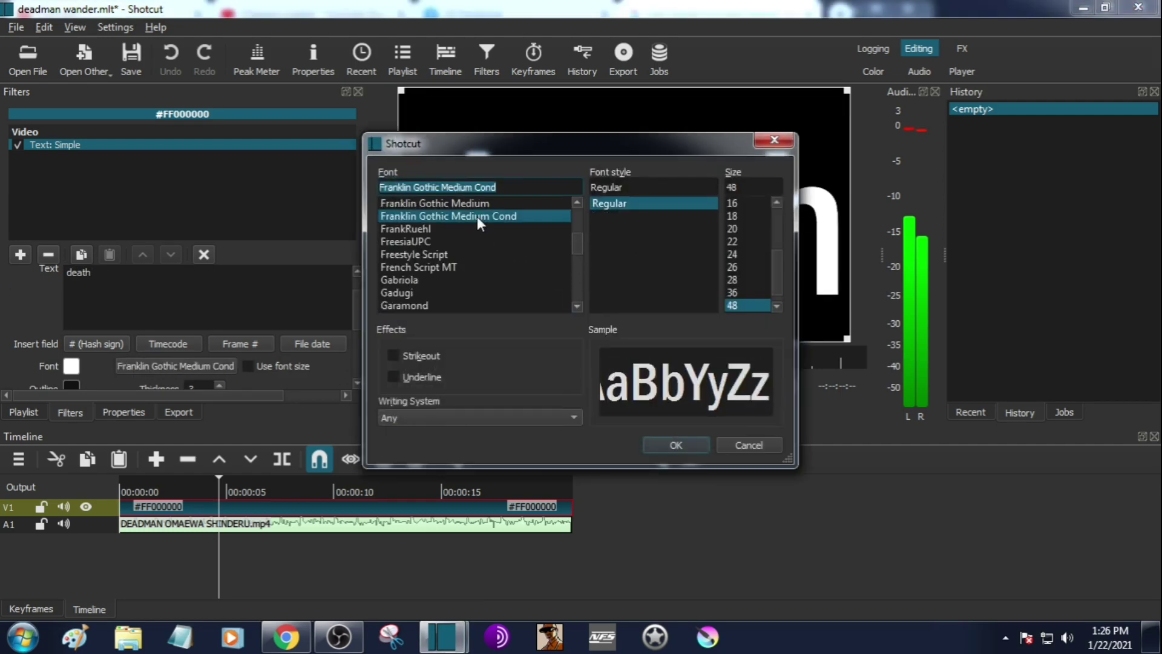
pyautogui.click(455, 205)
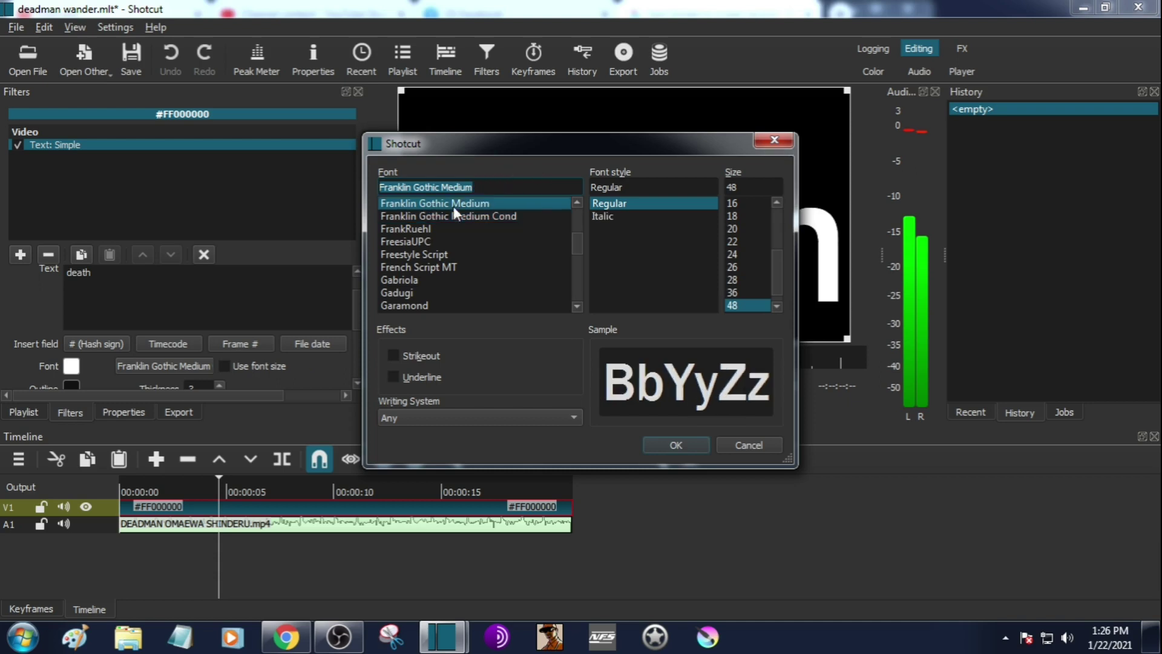
pyautogui.click(435, 231)
pyautogui.click(435, 255)
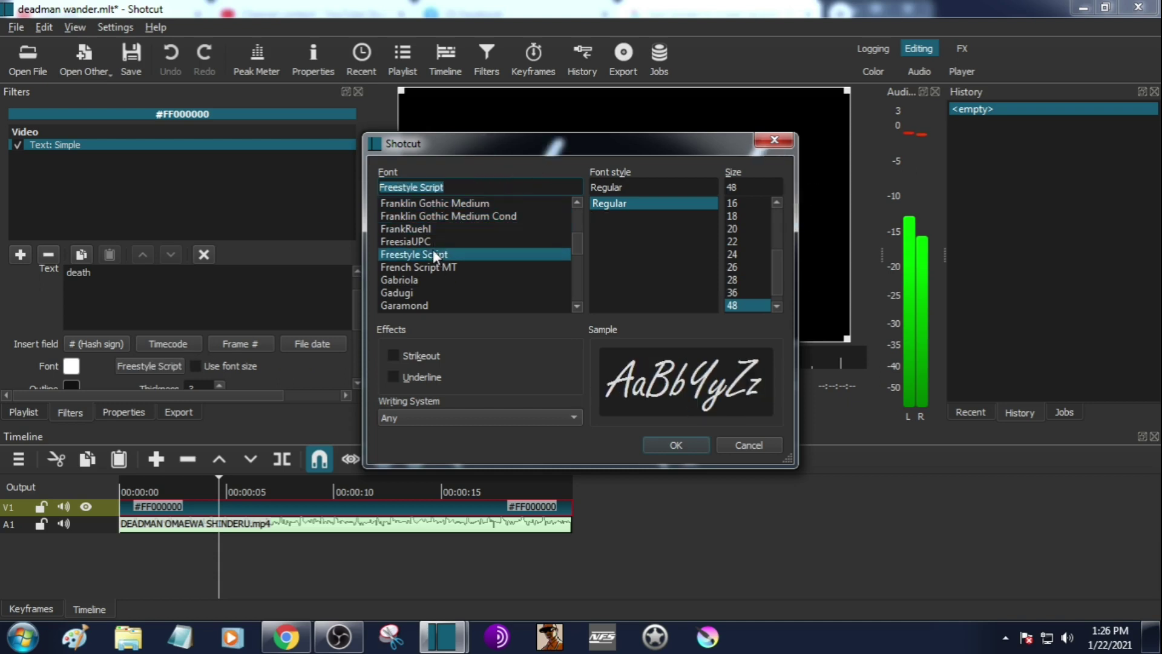
pyautogui.click(665, 439)
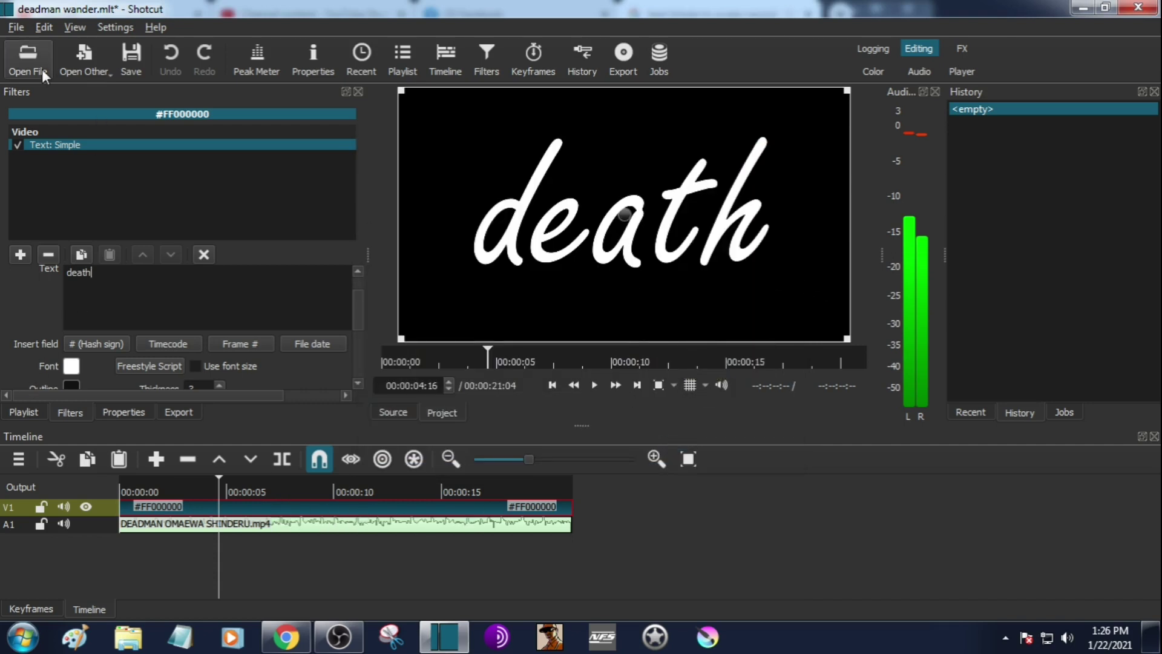
# Step: Save the project with the text overlay and start a new empty project
pyautogui.click(17, 27)
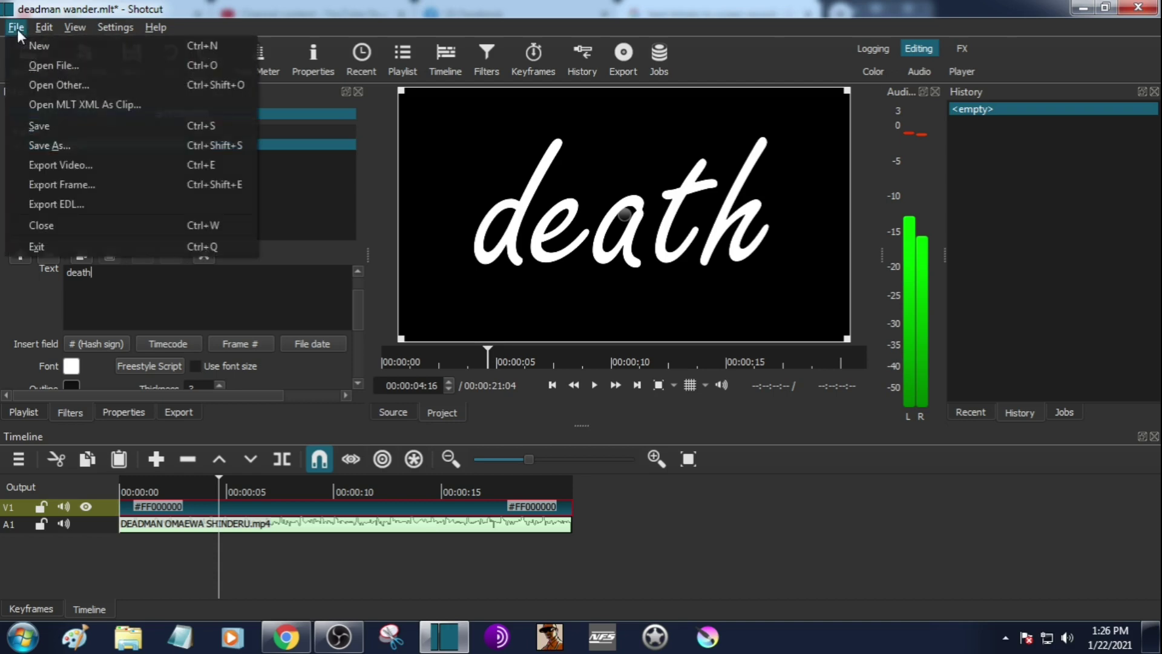
pyautogui.click(24, 129)
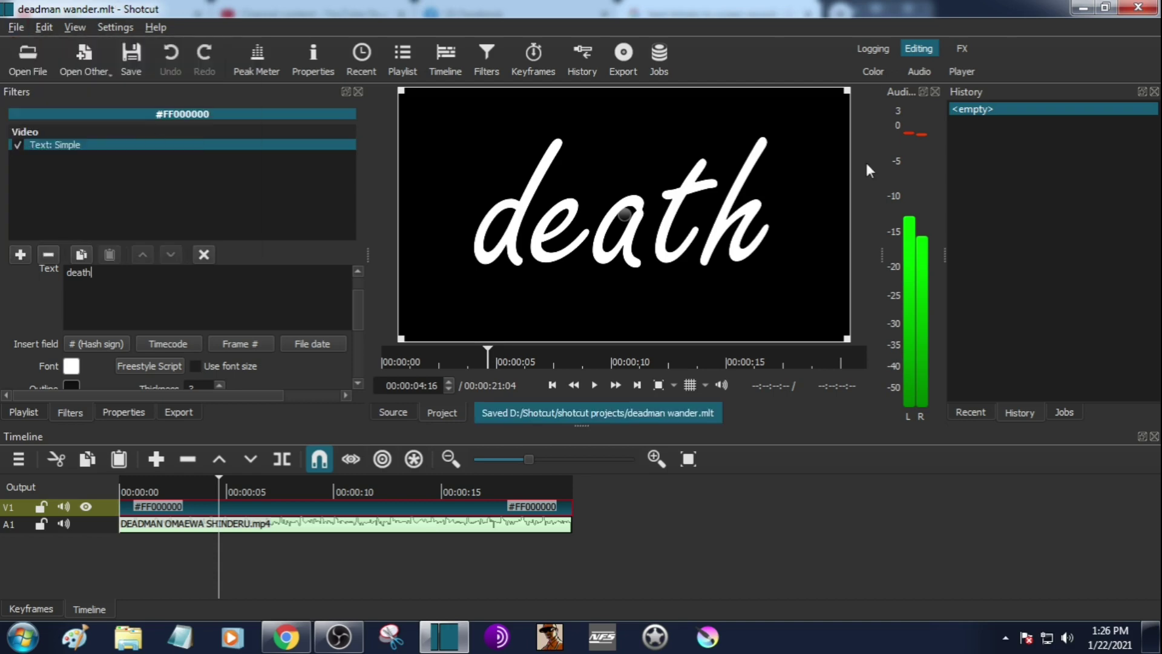
pyautogui.click(18, 28)
pyautogui.click(42, 47)
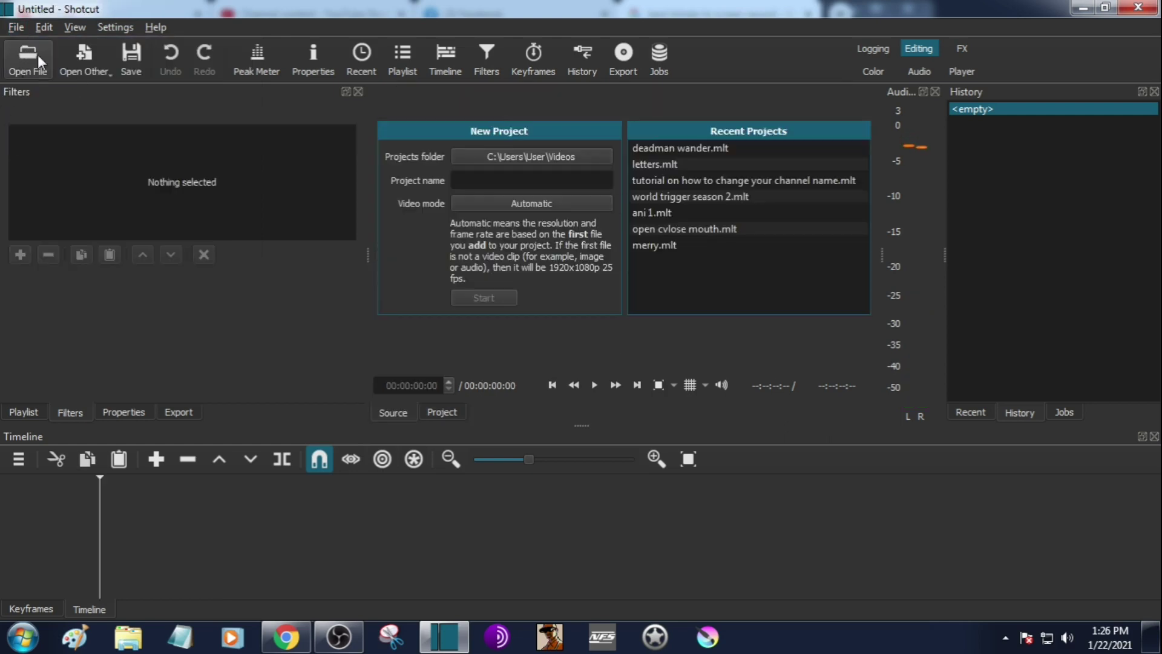
# Step: Import deadman wander.mlt as a clip and place it on the V1 track
pyautogui.click(17, 30)
pyautogui.click(36, 99)
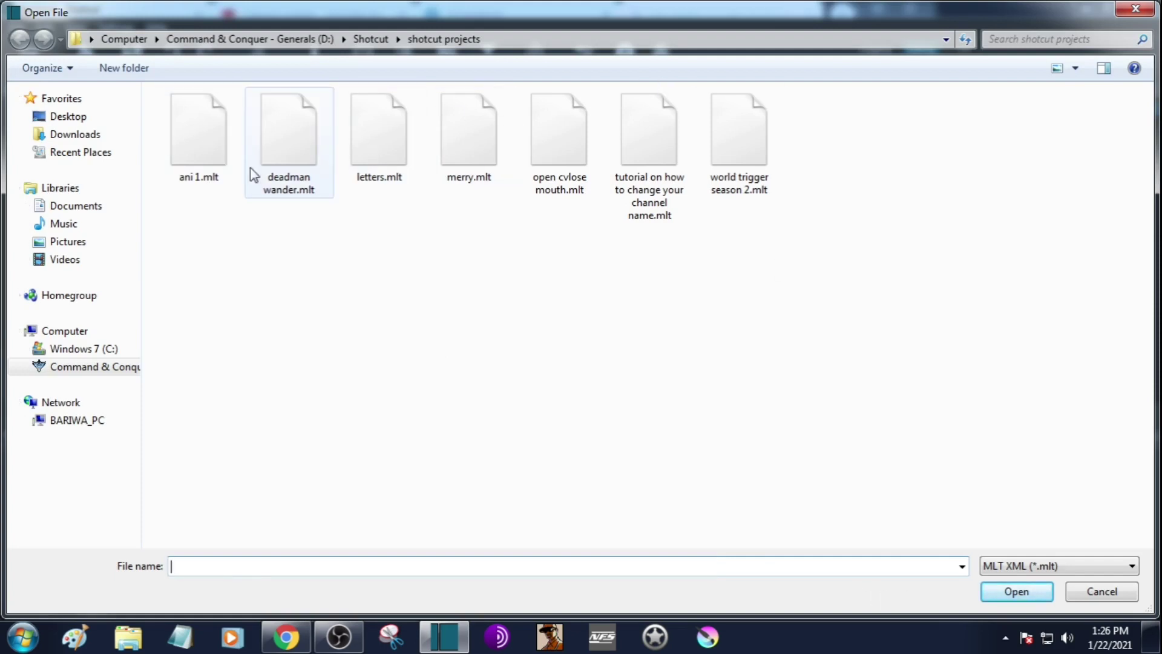
pyautogui.click(291, 147)
pyautogui.doubleClick(291, 147)
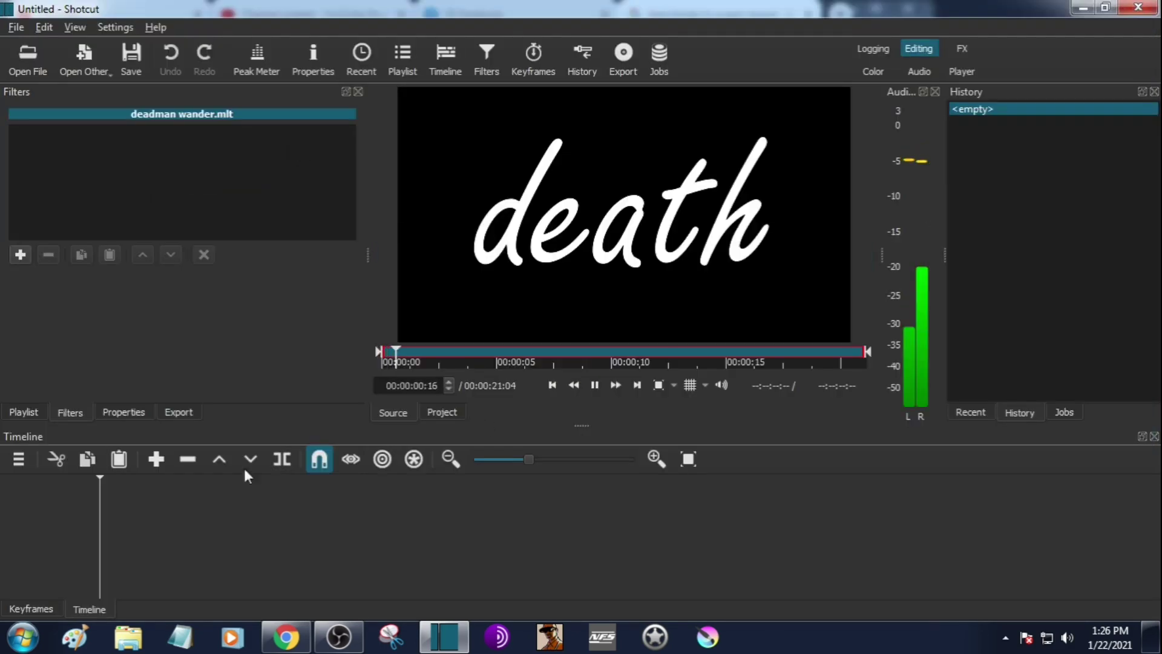
pyautogui.moveTo(624, 273); pyautogui.dragTo(198, 499)
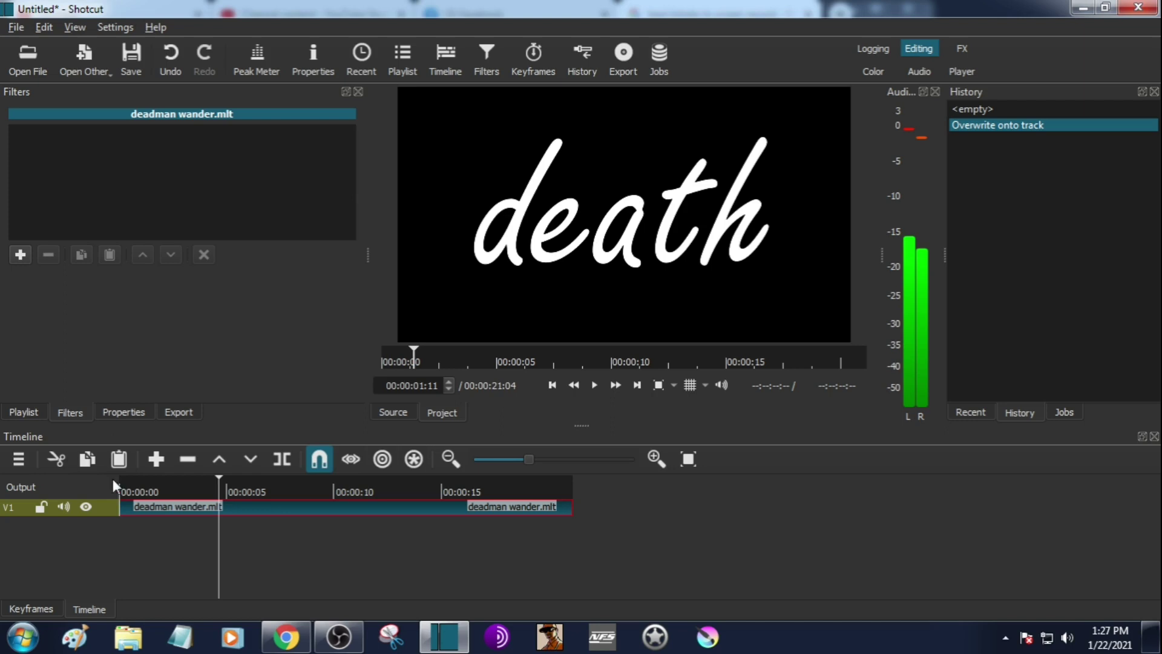
# Step: Add the Audio Dance Visualization filter to the deadman wander.mlt clip and play it from the start
pyautogui.click(20, 256)
pyautogui.scroll(-2, 88, 224)
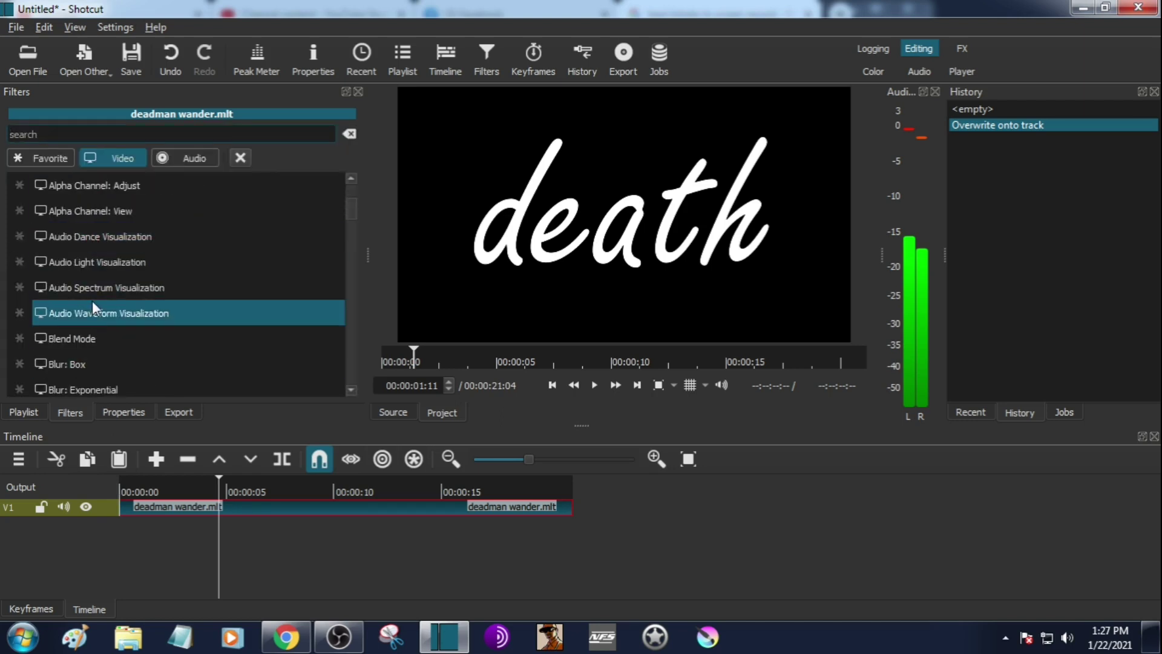
pyautogui.scroll(-2, 92, 301)
pyautogui.scroll(-1, 104, 303)
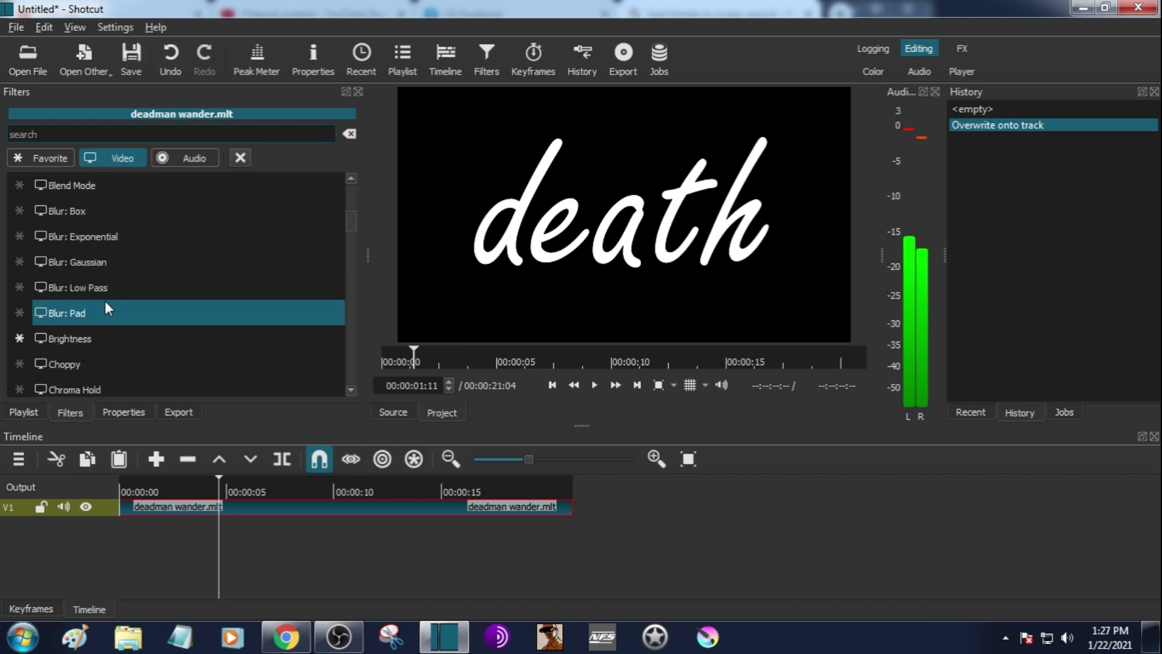
pyautogui.scroll(-1, 107, 299)
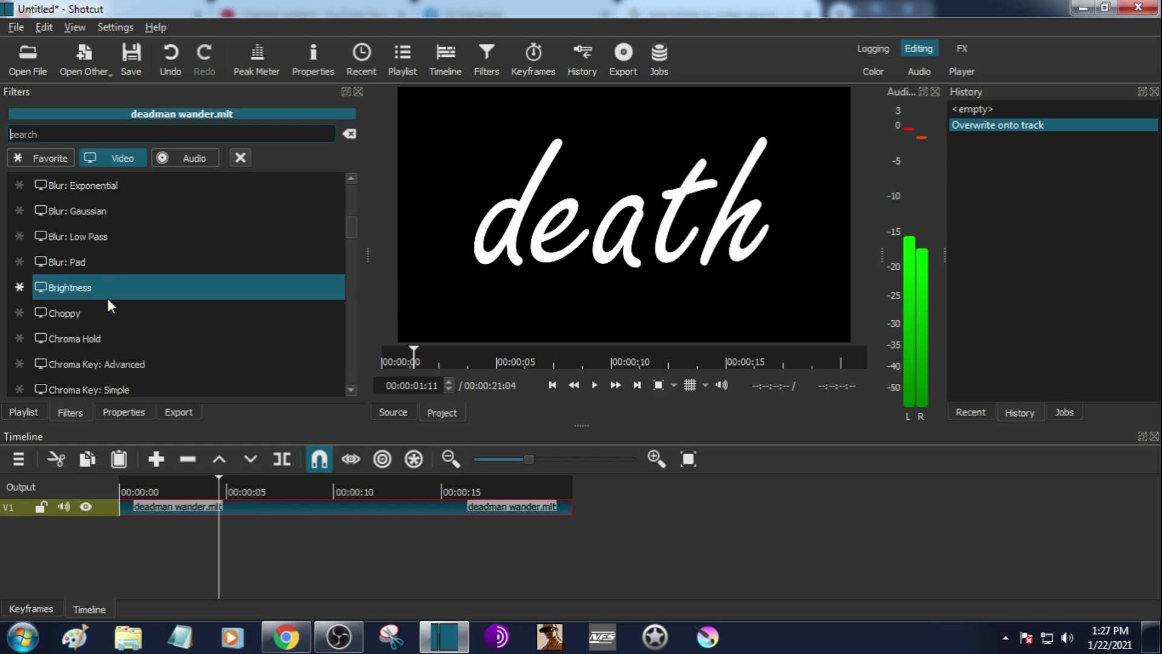
pyautogui.scroll(-3, 107, 298)
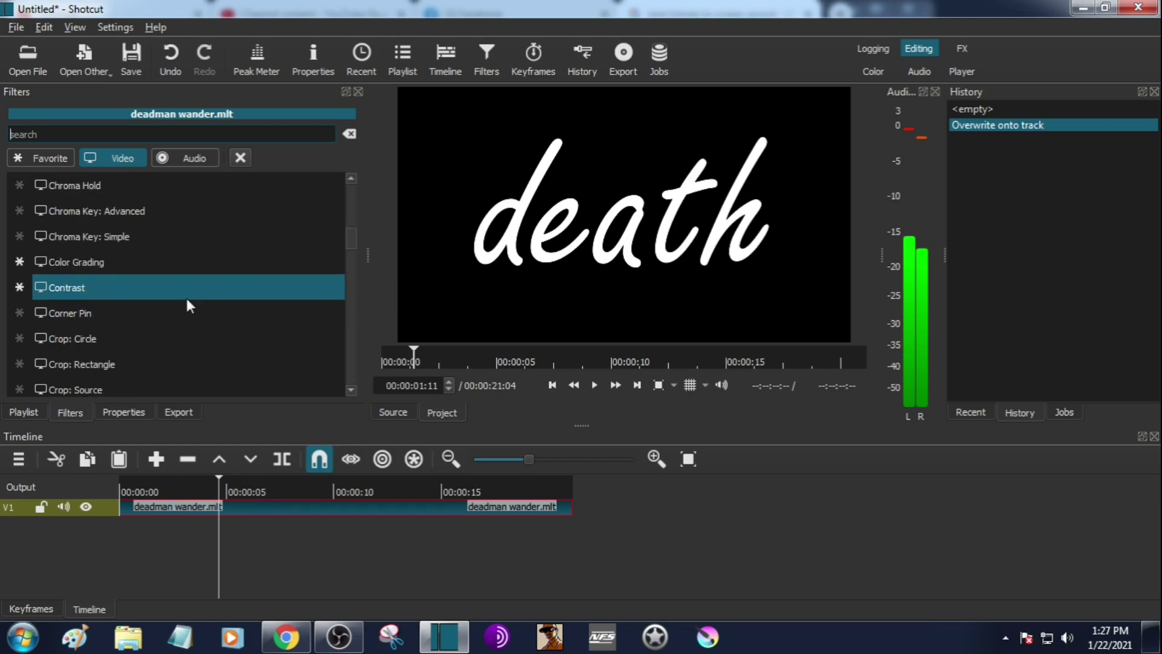
pyautogui.scroll(-2, 188, 299)
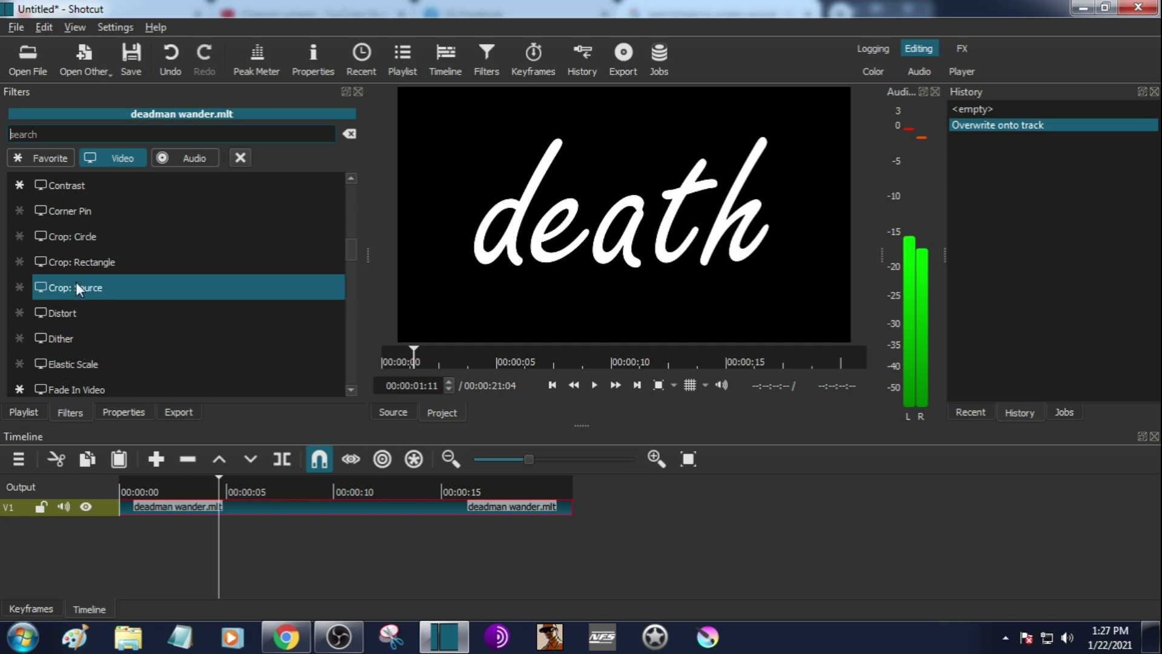
pyautogui.scroll(-1, 75, 284)
pyautogui.scroll(10, 92, 245)
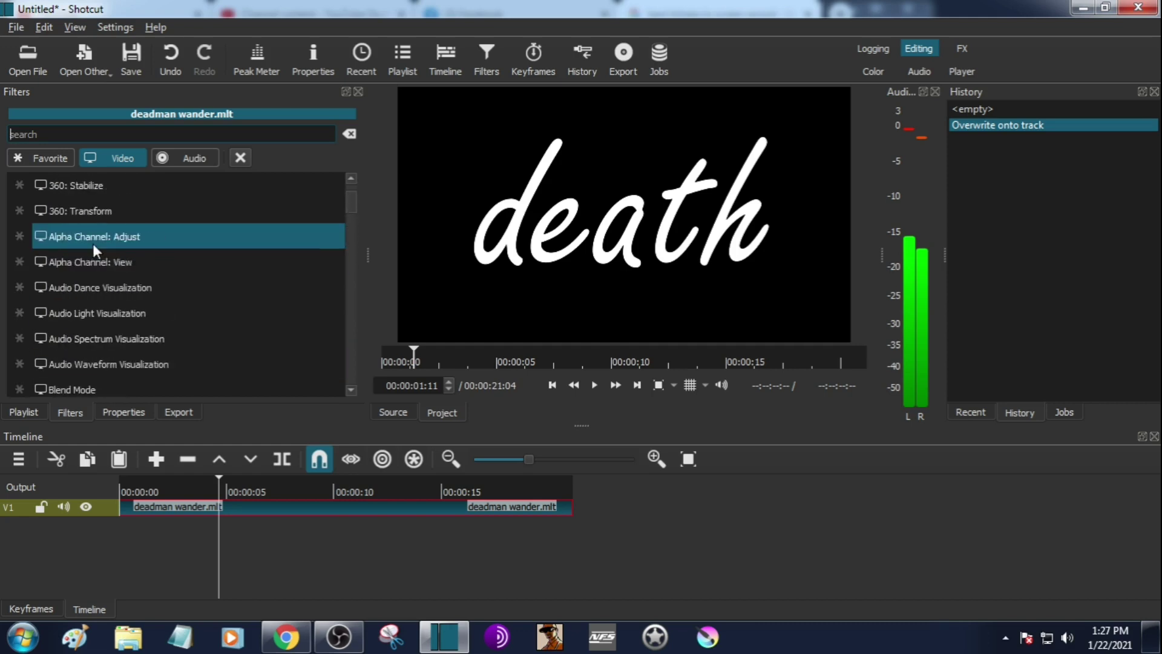
pyautogui.click(100, 288)
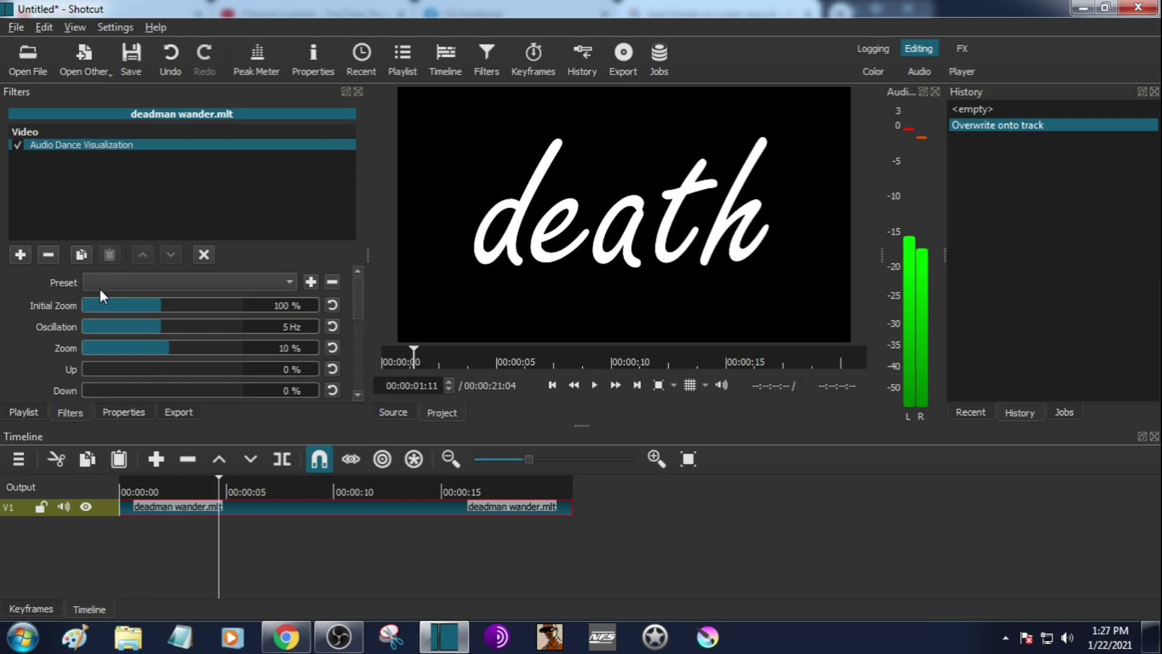
pyautogui.click(127, 489)
pyautogui.press('space')
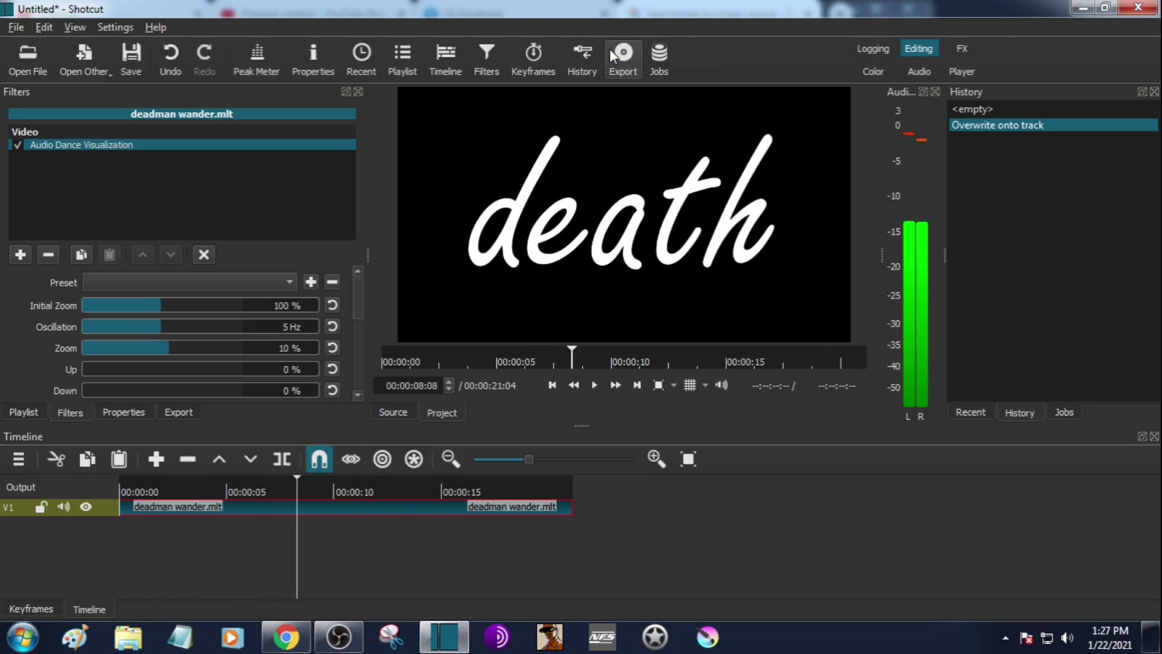
# Step: Stop the preview and export the timeline as 'moving letter' into D:\download
pyautogui.press('space')
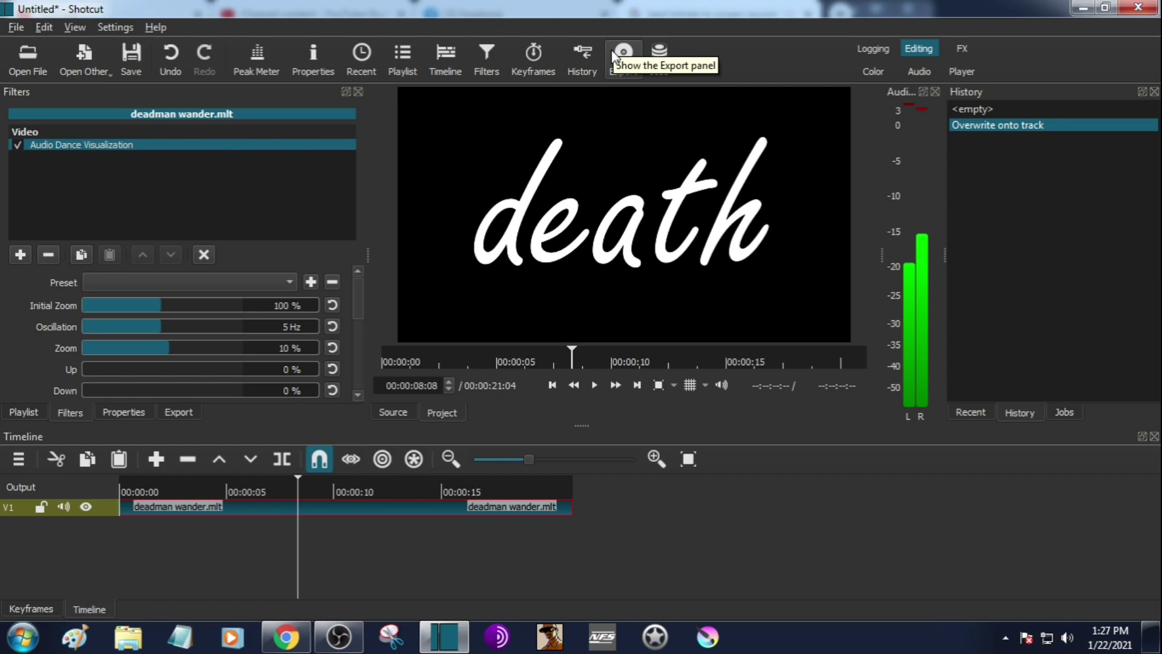
pyautogui.click(613, 53)
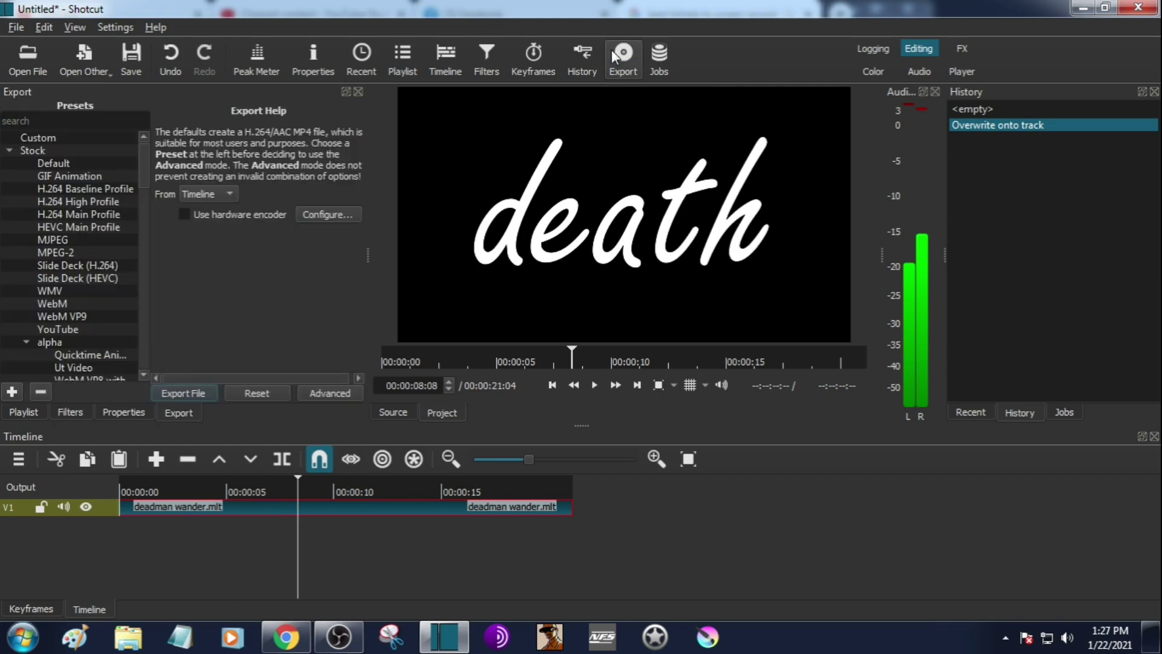
pyautogui.click(189, 393)
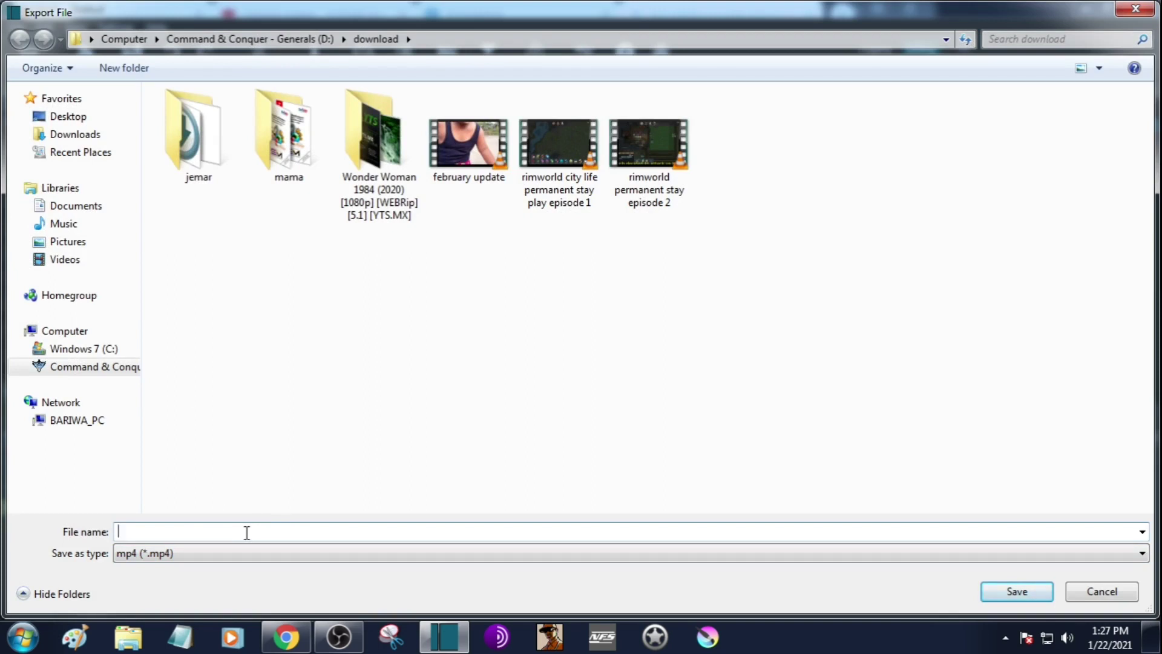
pyautogui.write('moving letter')
pyautogui.press('Return')
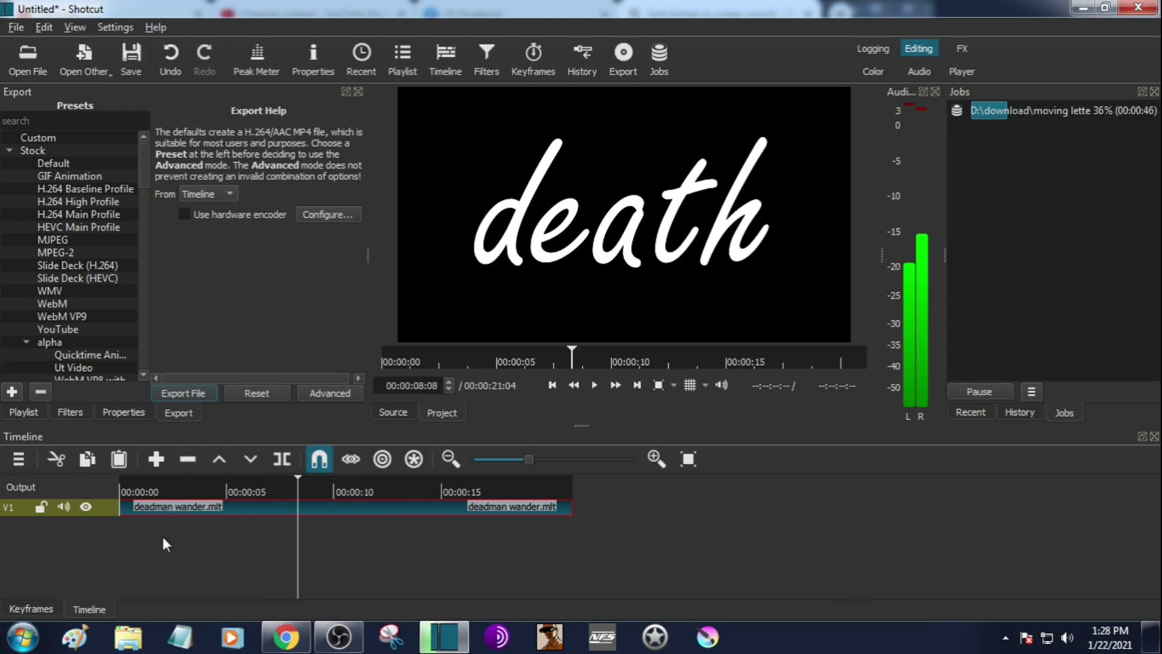
# Step: Add an audio track A1 below V1 and place the playhead near 2 seconds
pyautogui.rightClick(52, 519)
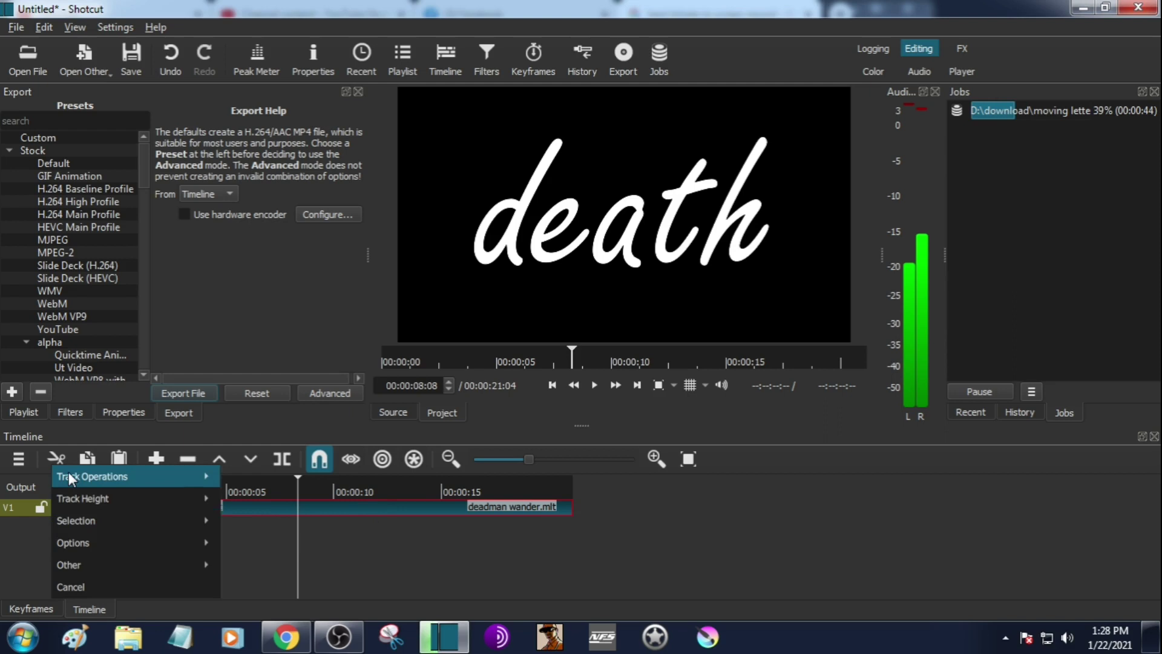
pyautogui.moveTo(203, 478)
pyautogui.click(244, 477)
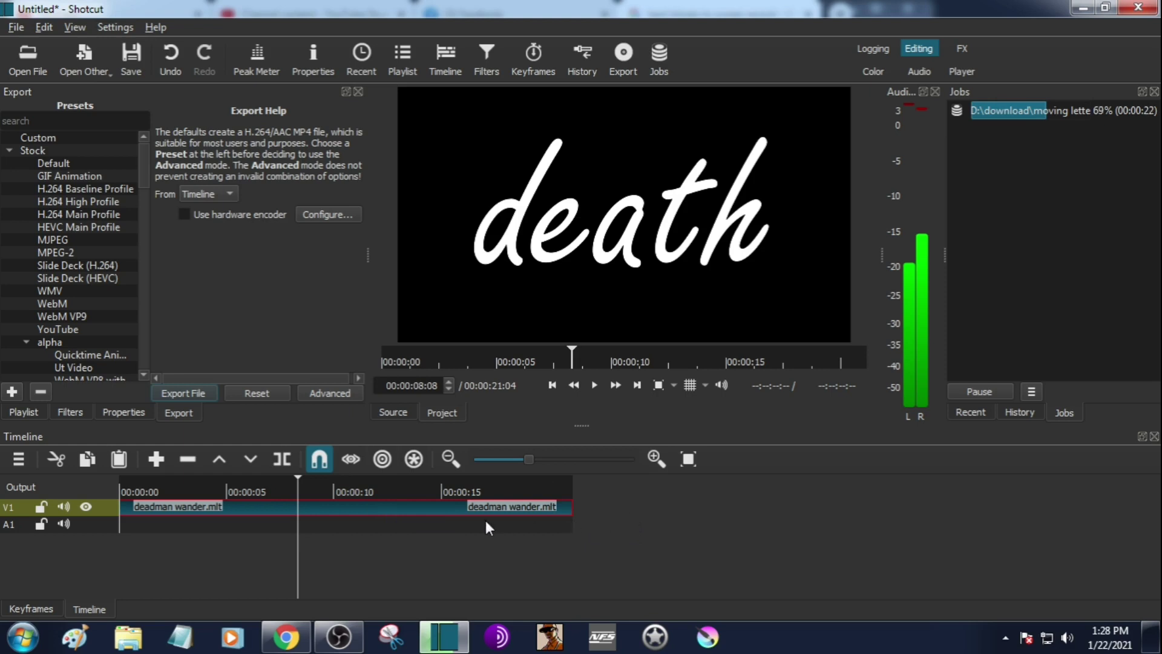
pyautogui.click(176, 489)
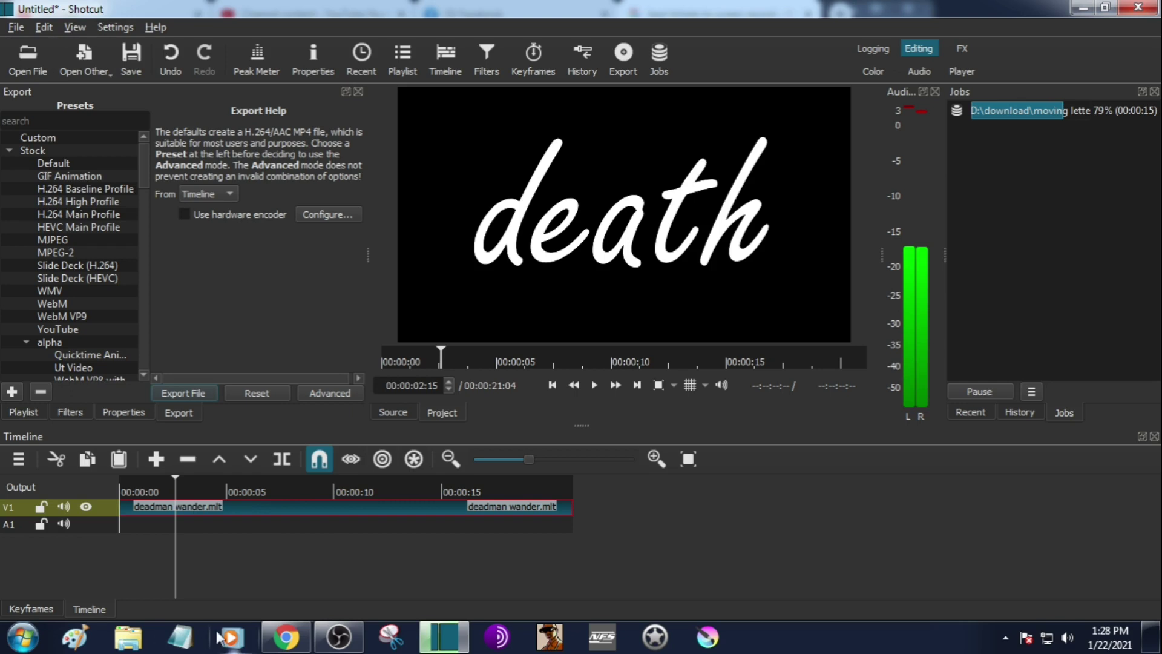
# Step: In Explorer, browse to D:\Shotcut\shotcut projects
pyautogui.click(136, 643)
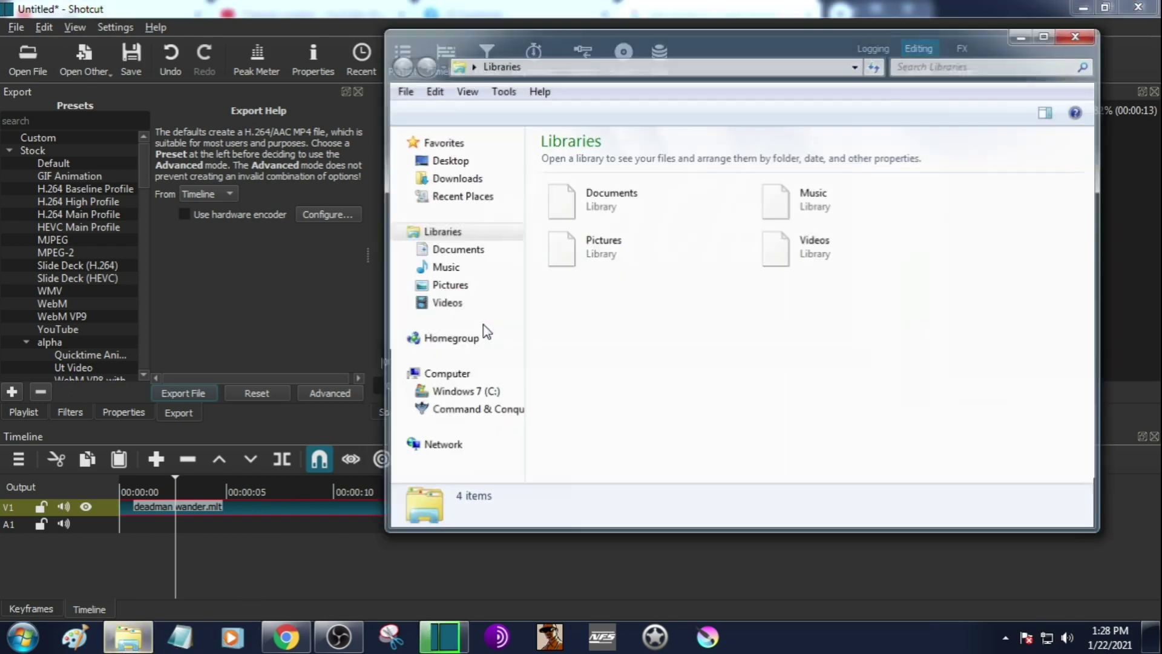
pyautogui.click(475, 394)
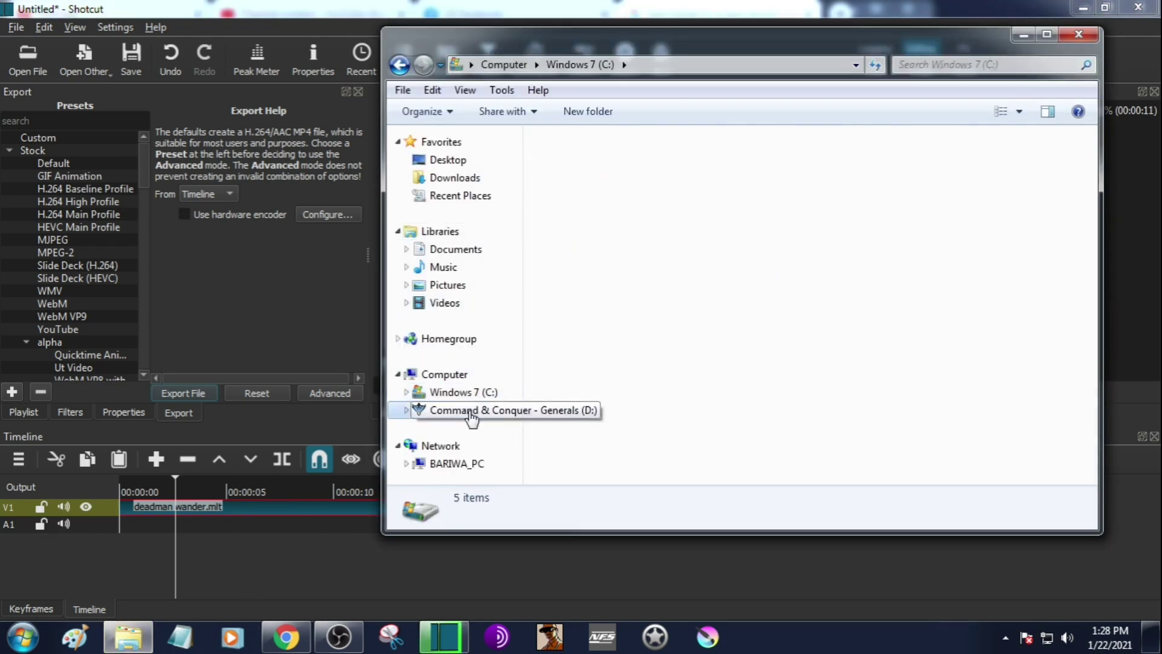
pyautogui.click(470, 410)
pyautogui.click(603, 369)
pyautogui.scroll(-4, 603, 369)
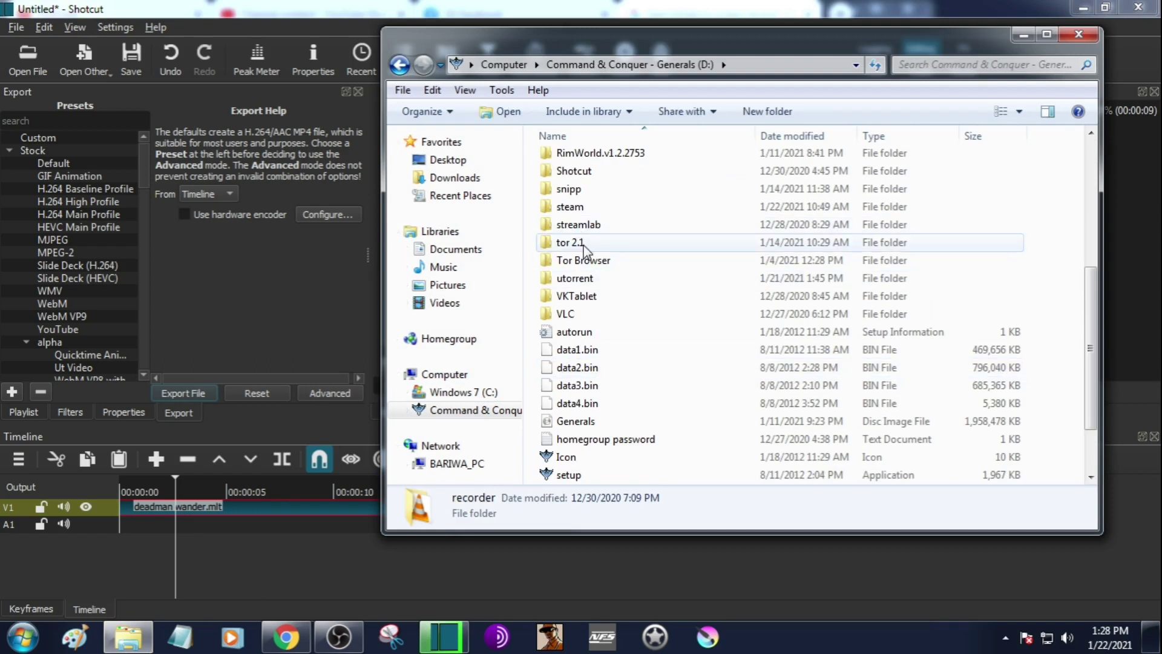
pyautogui.doubleClick(573, 172)
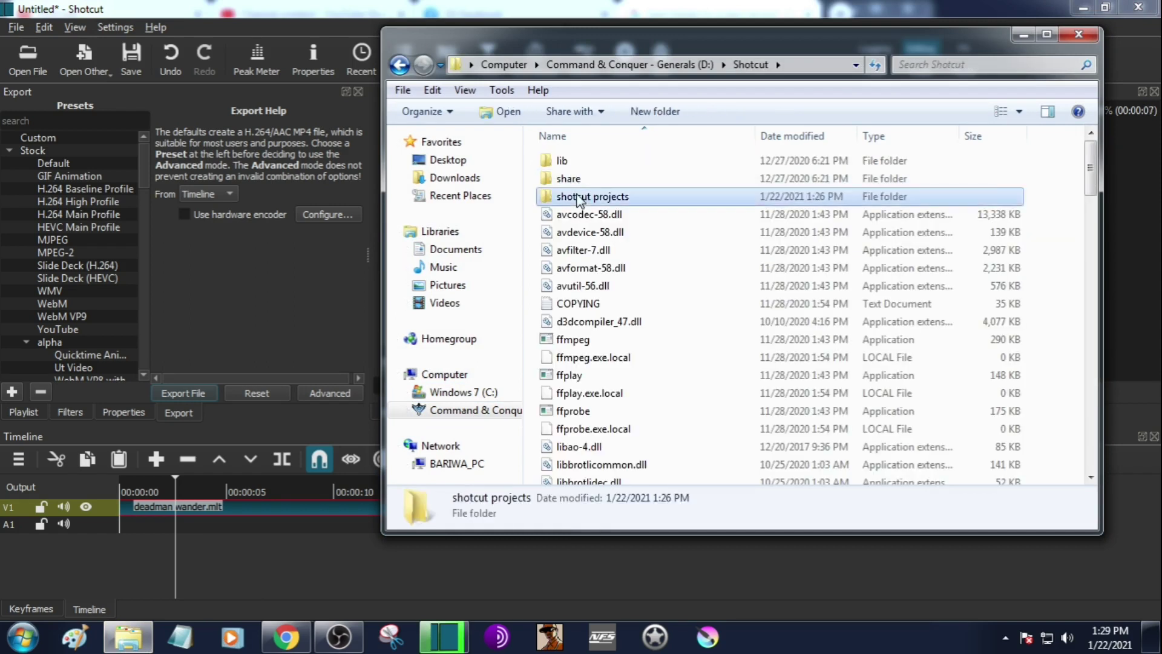
pyautogui.doubleClick(581, 195)
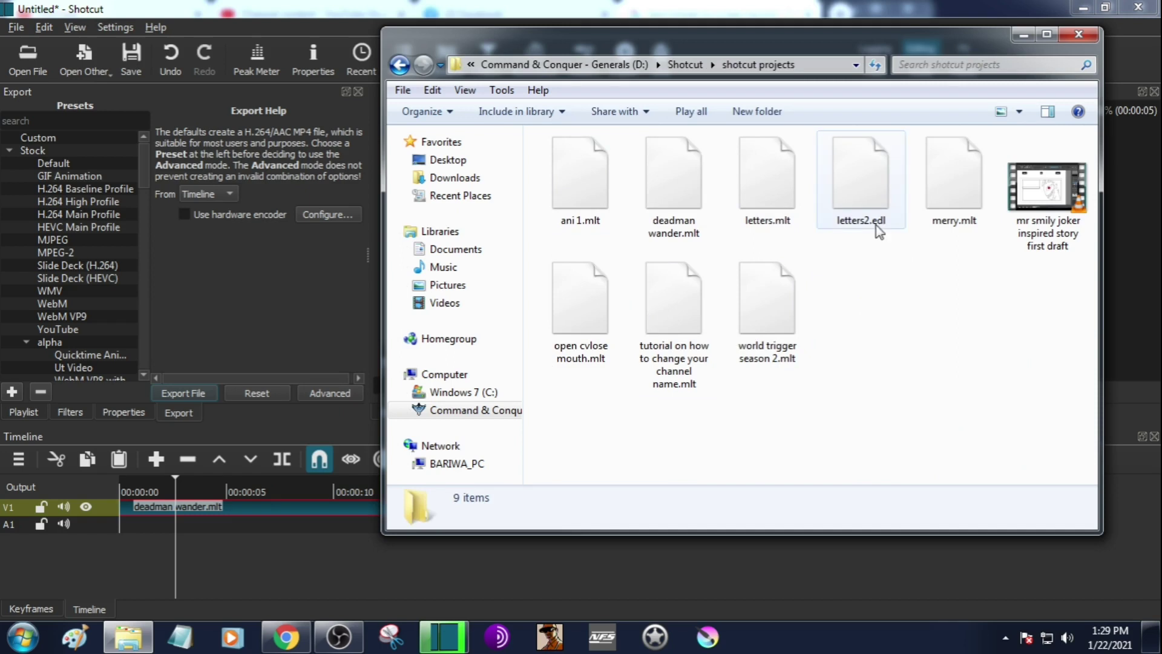
# Step: Inspect details of the project files, including letters.mlt and letters2.edl
pyautogui.click(781, 297)
pyautogui.click(754, 194)
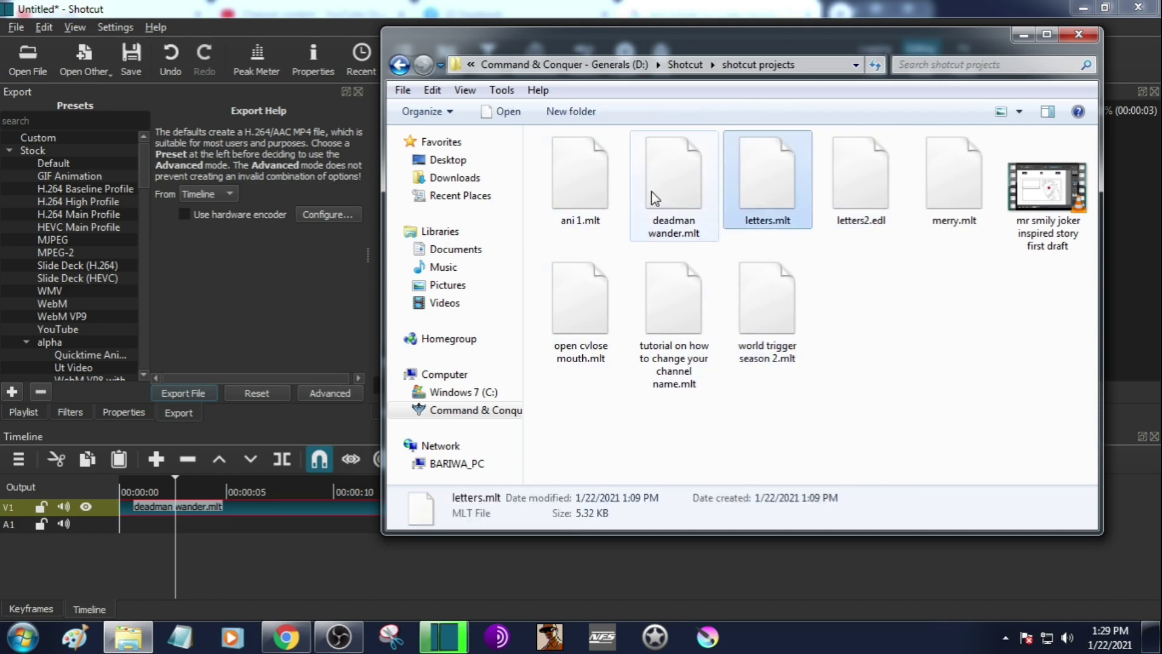
pyautogui.click(651, 192)
pyautogui.click(620, 307)
pyautogui.click(748, 152)
pyautogui.click(856, 149)
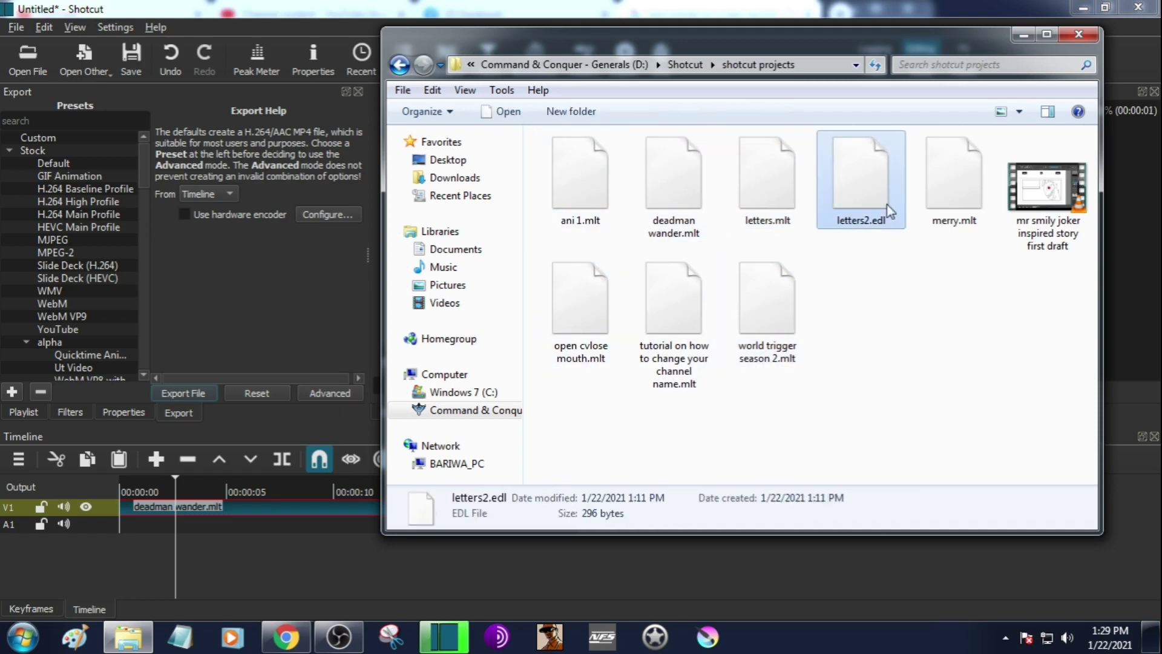
# Step: Return to the root of drive D and open the download folder
pyautogui.press('Escape')
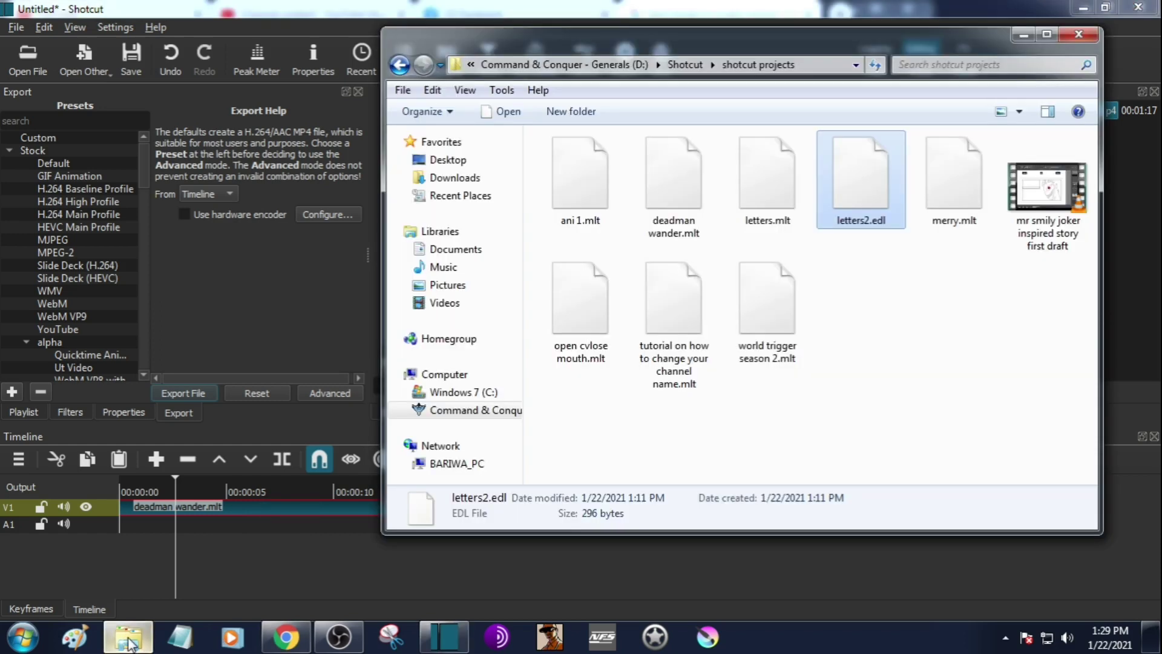
pyautogui.click(129, 637)
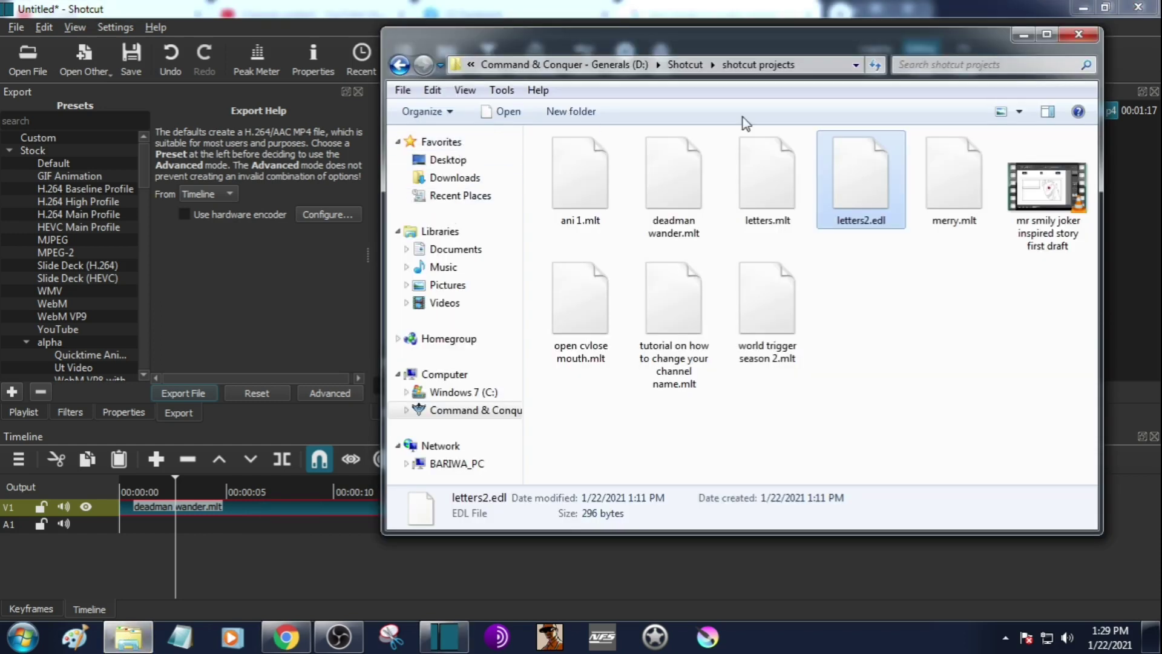
pyautogui.click(478, 410)
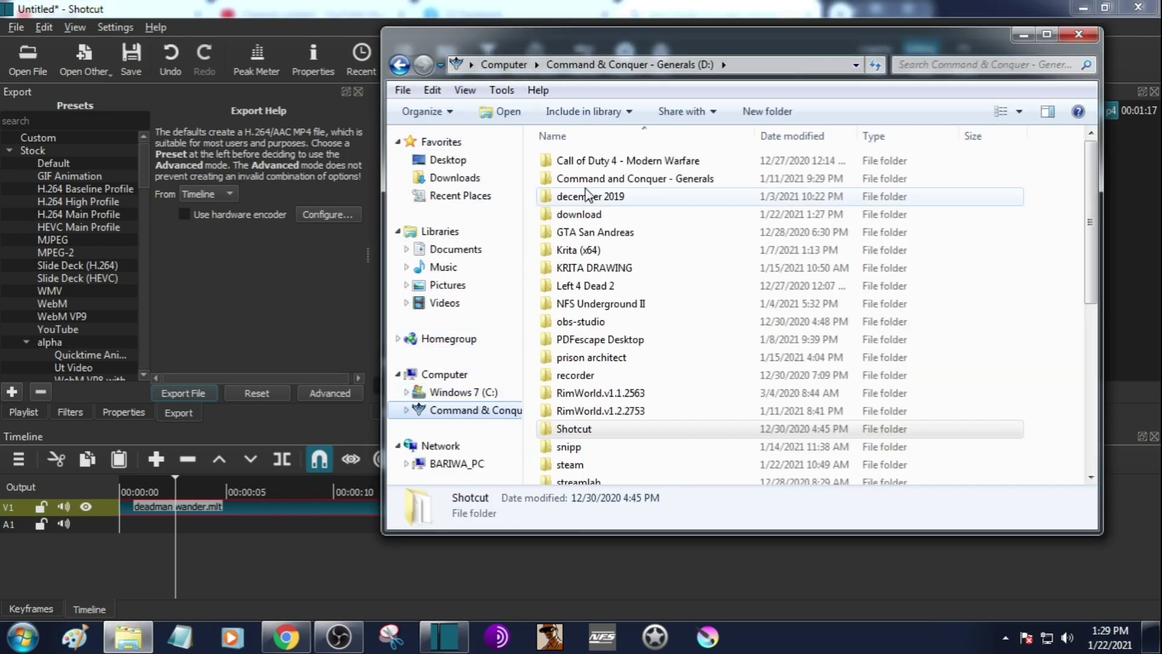
pyautogui.doubleClick(602, 216)
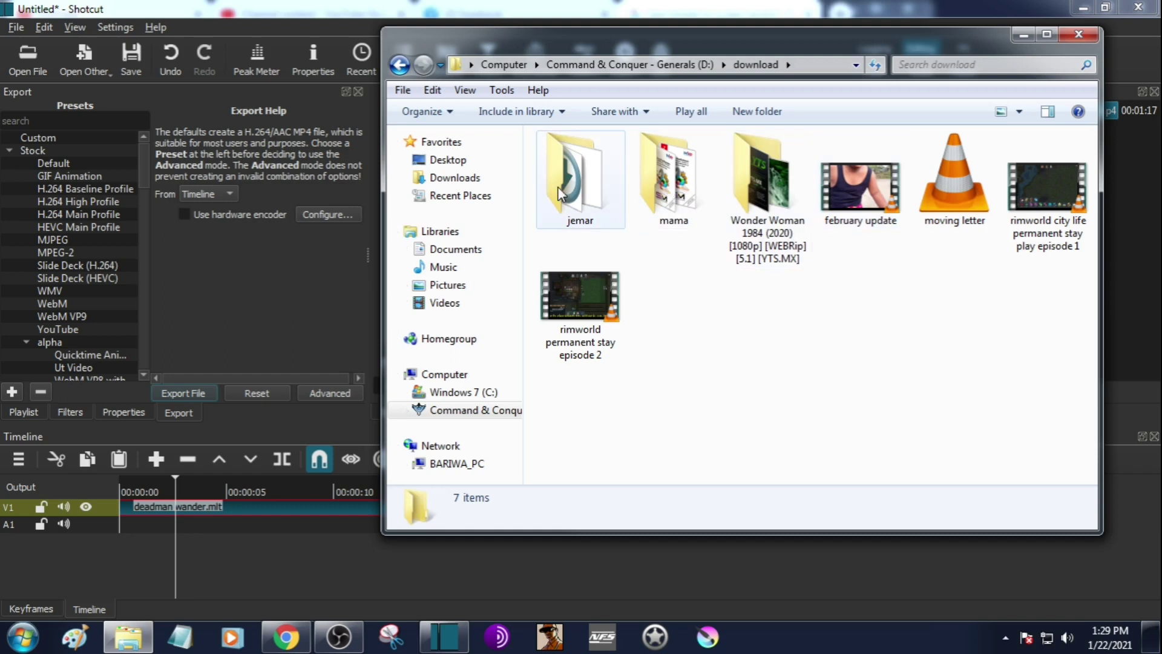
# Step: Play moving letter.mp4 in VLC, minimizing OBS to watch the 'death' title
pyautogui.doubleClick(952, 192)
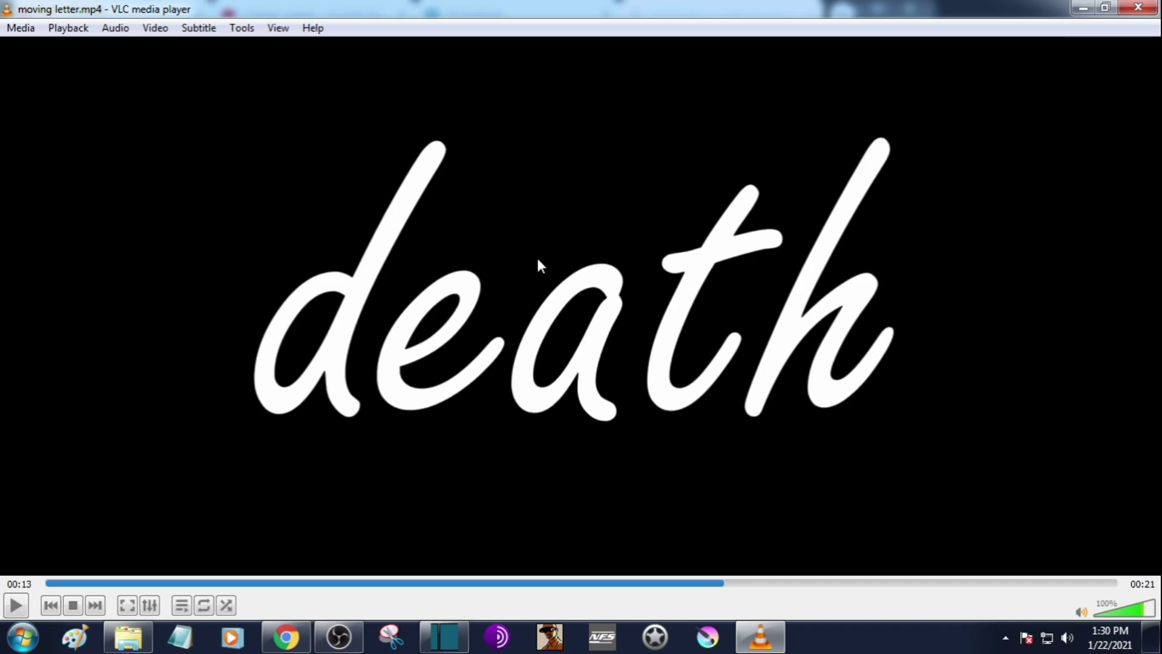
pyautogui.click(340, 635)
pyautogui.click(339, 636)
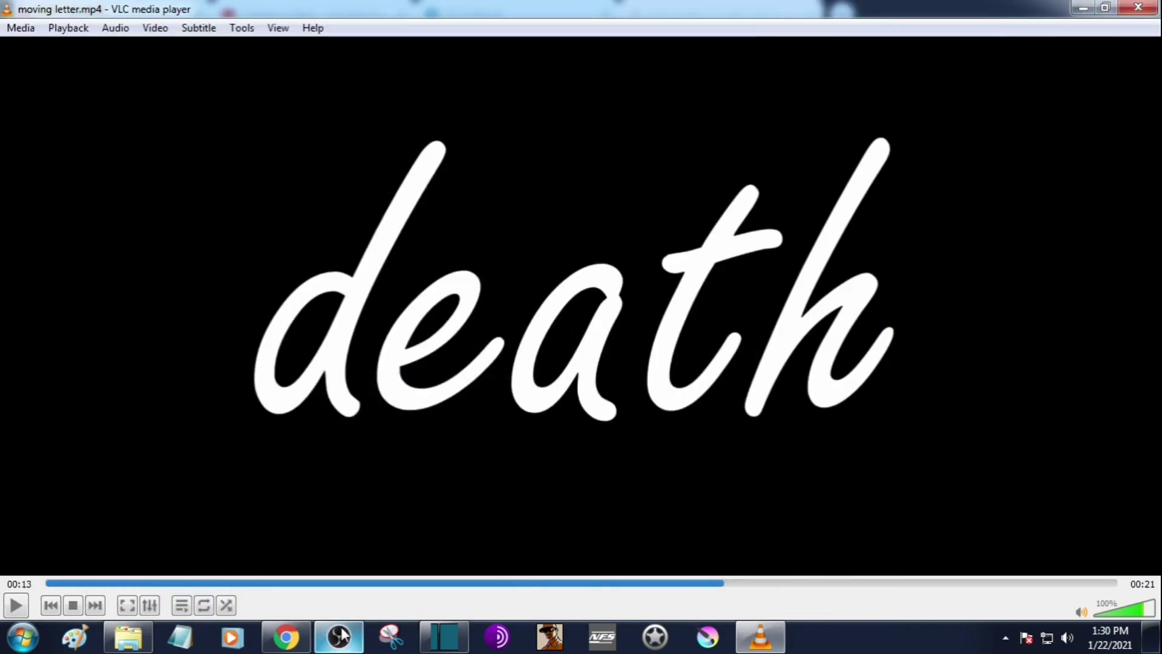